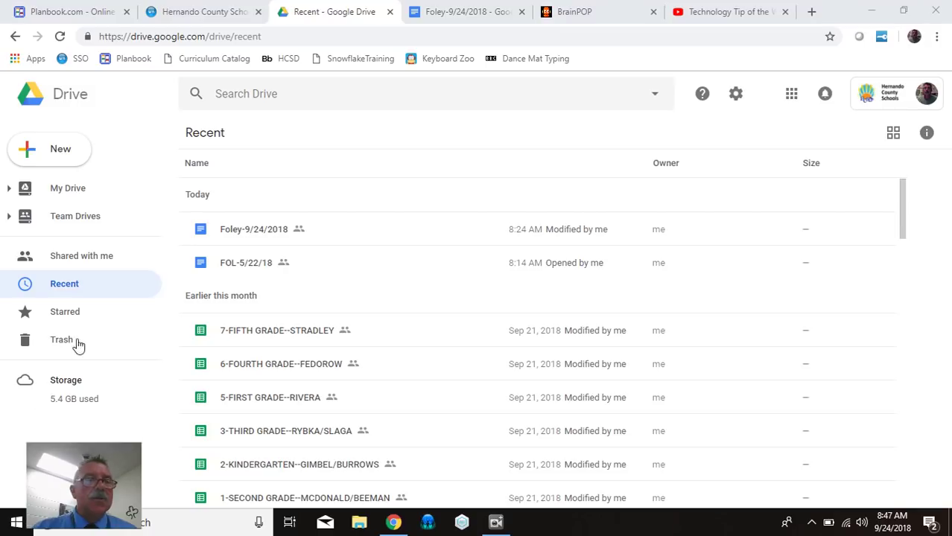
Step: Create a new blank Google Slides presentation from Google Drive's New menu
click(62, 153)
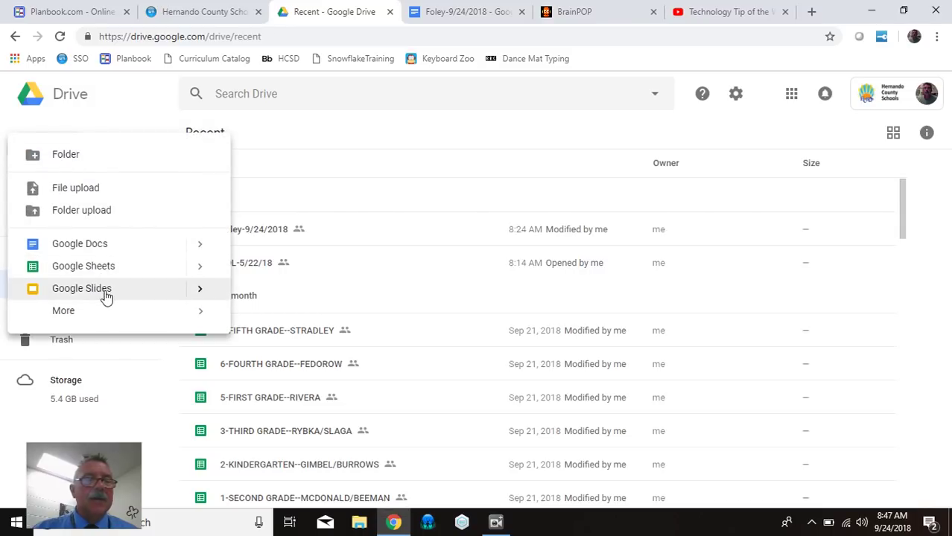
click(105, 295)
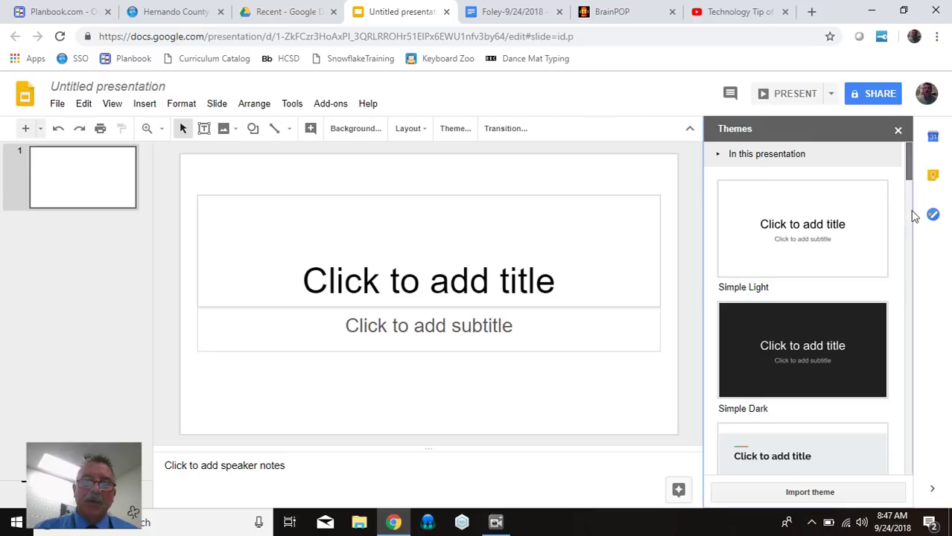
Step: Apply the Beach Day theme to the presentation
scroll(910, 223, down, 5)
scroll(913, 259, down, 8)
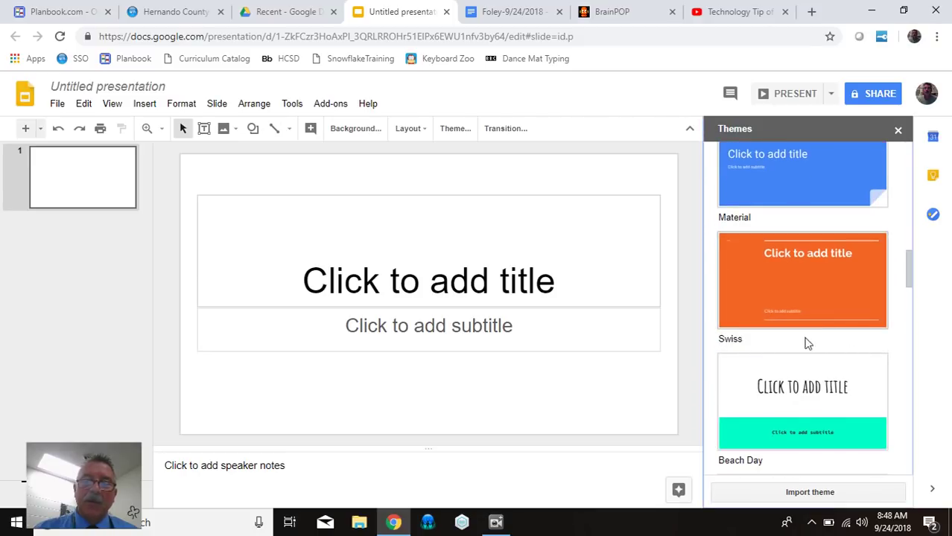
click(794, 378)
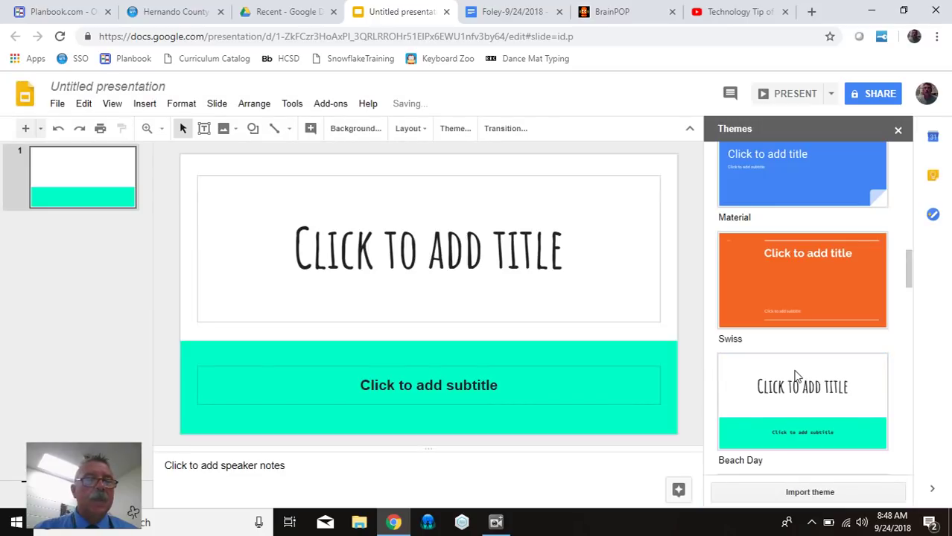
Step: Add three new slides for four in total, then return to the title slide
click(25, 131)
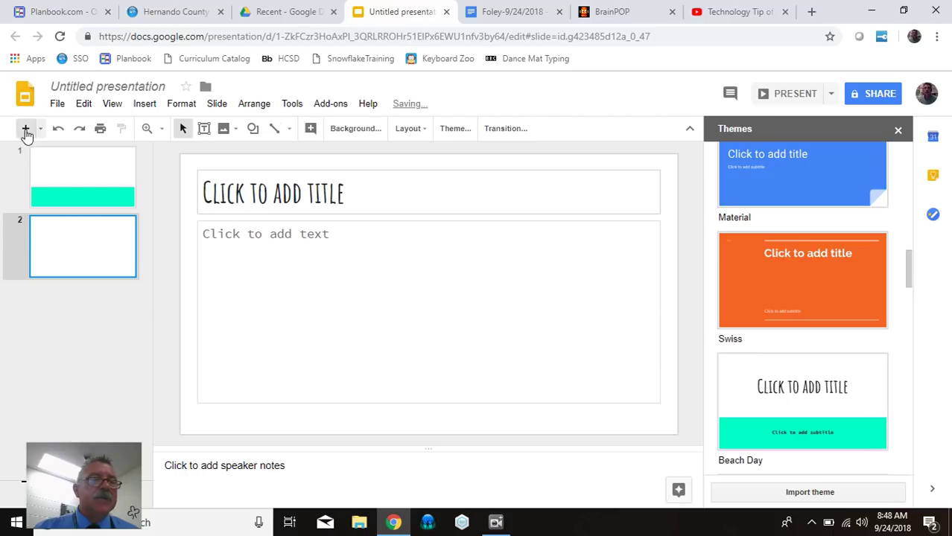
click(26, 131)
click(25, 132)
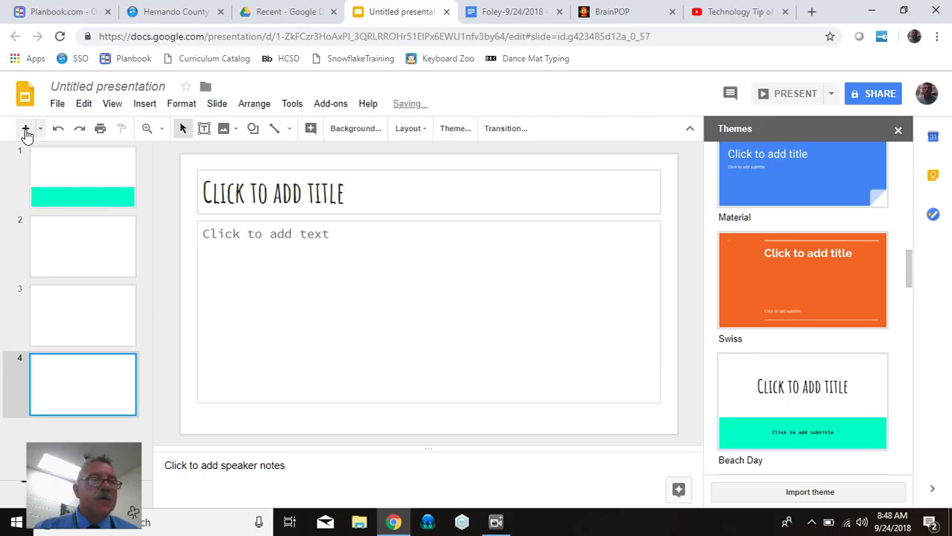
click(101, 167)
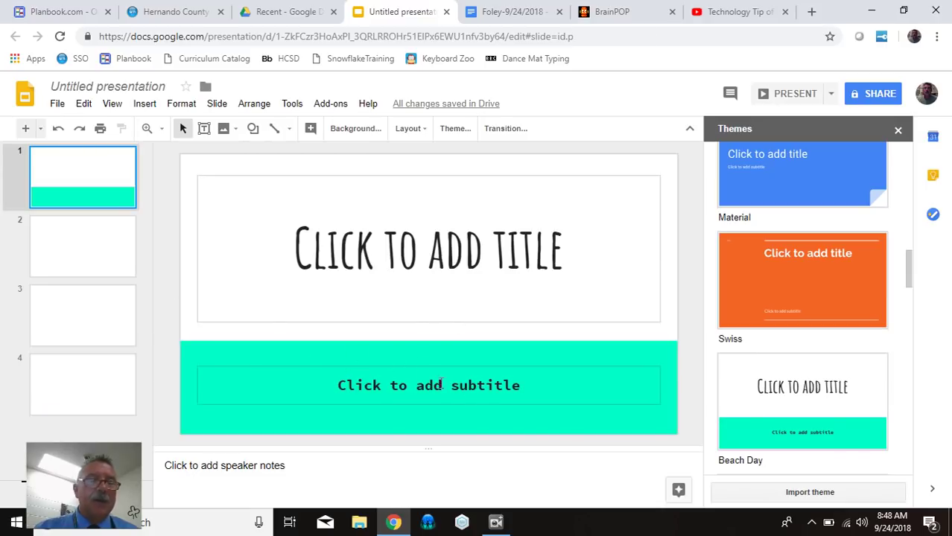
Step: Open slide 2, check its empty title and body placeholders, and preview the deck in Present mode
click(73, 259)
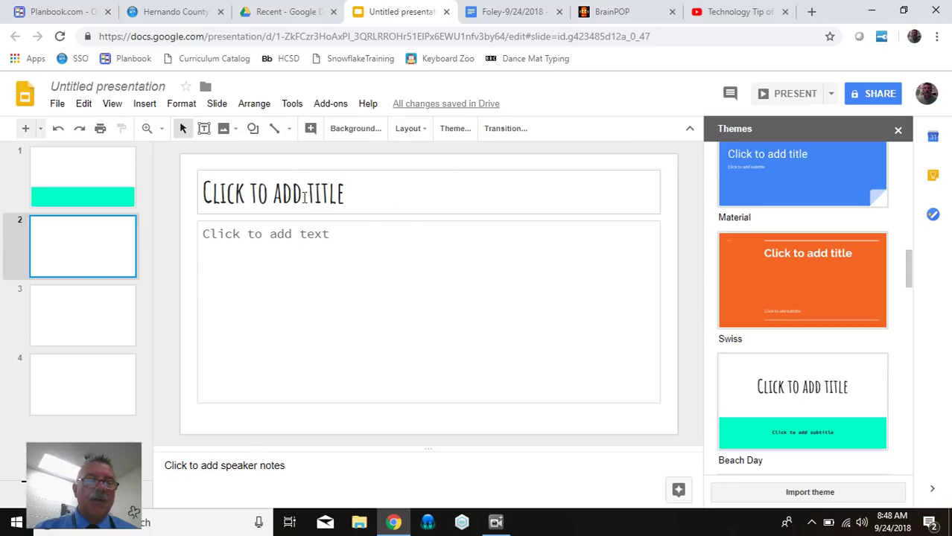
click(294, 185)
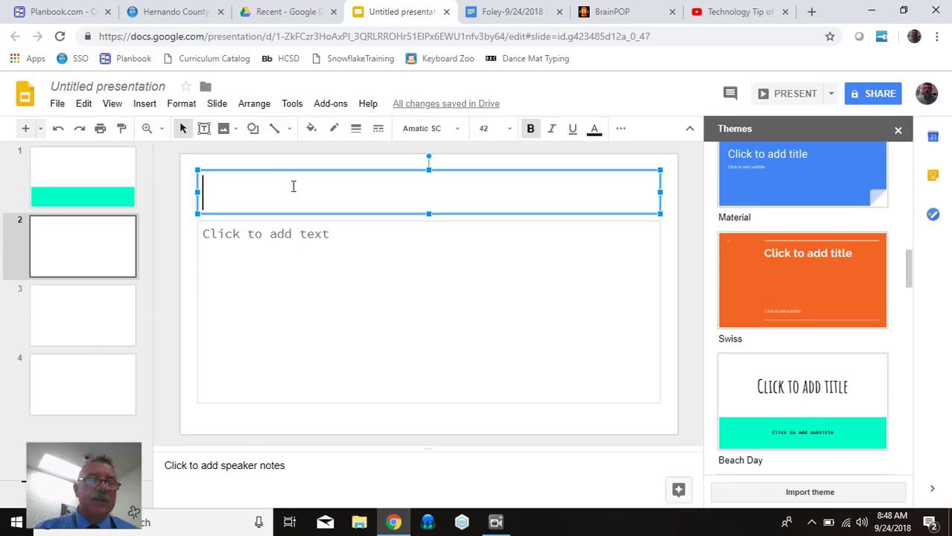
click(287, 235)
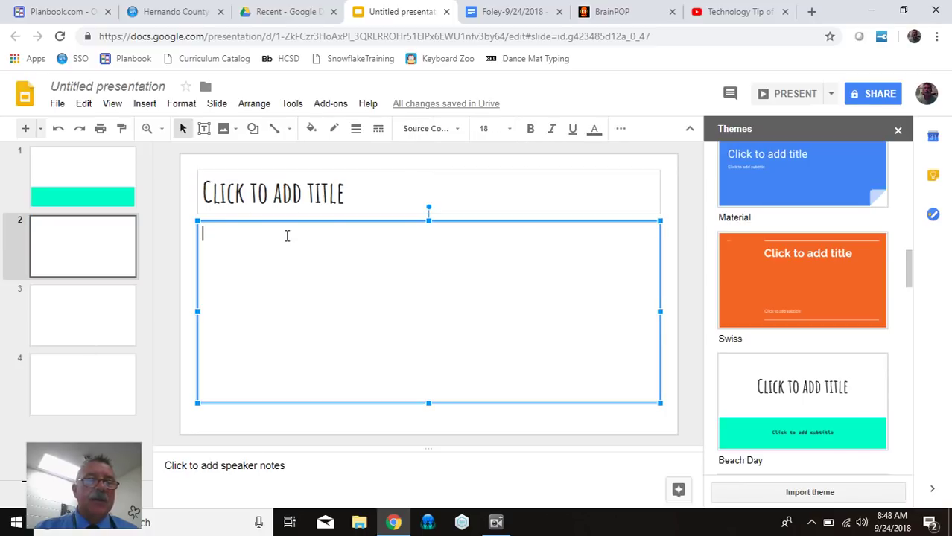
click(304, 193)
click(313, 235)
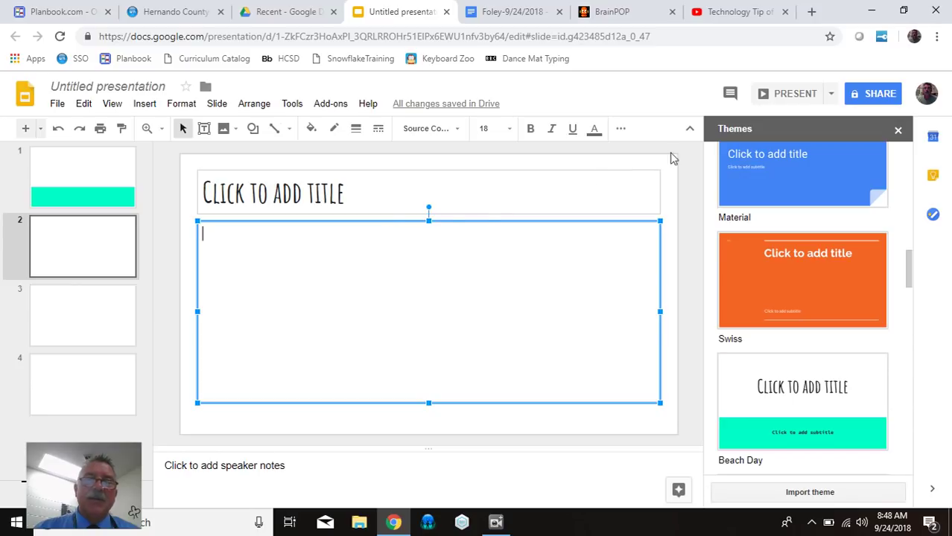
click(783, 98)
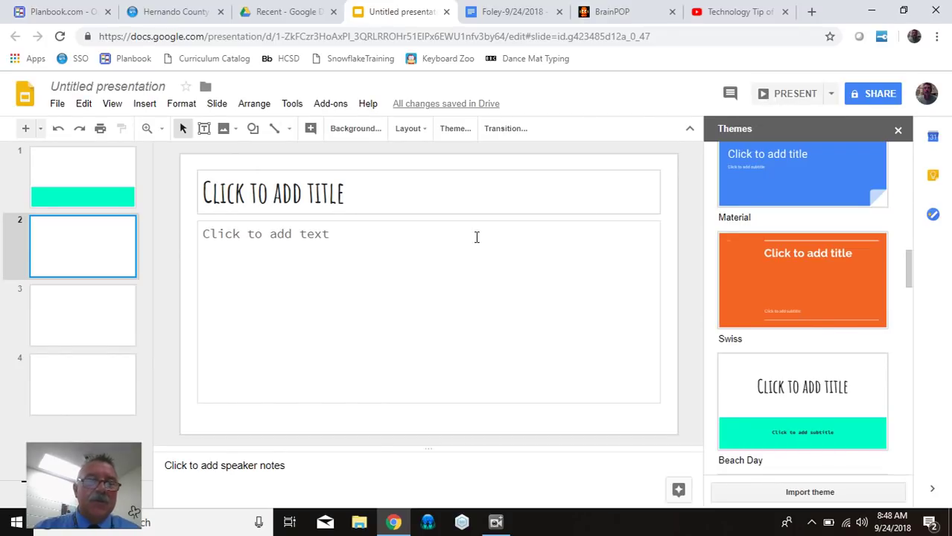
click(343, 196)
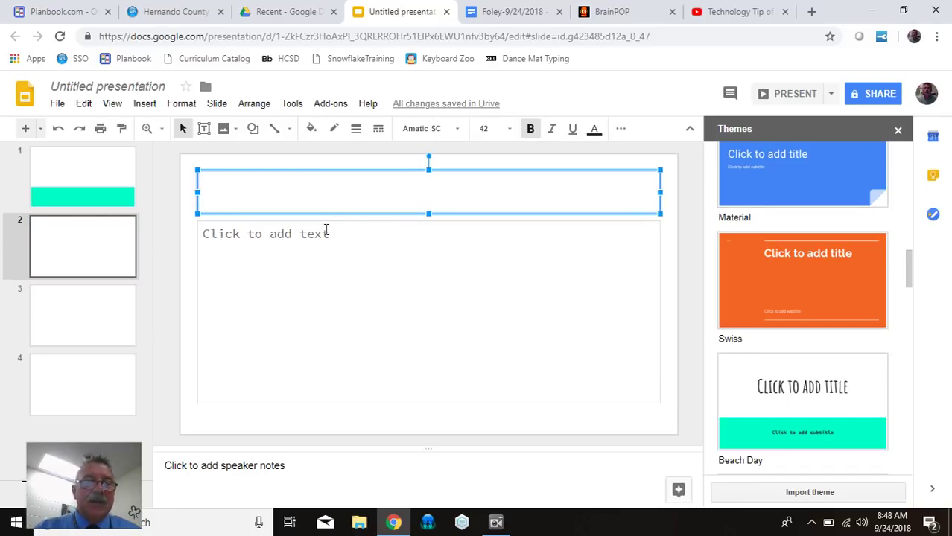
click(342, 260)
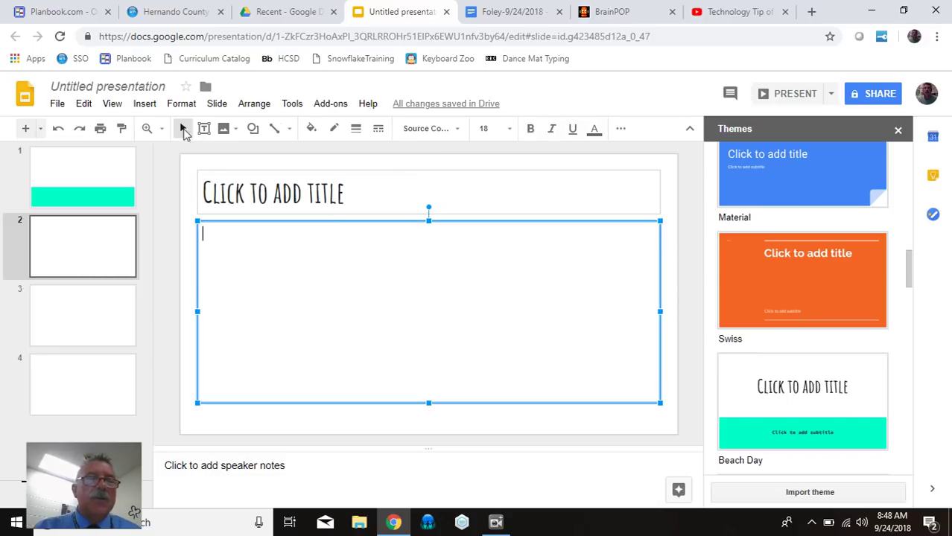
Step: Apply the Blank layout to slide 2 through Slide > Apply layout
click(179, 109)
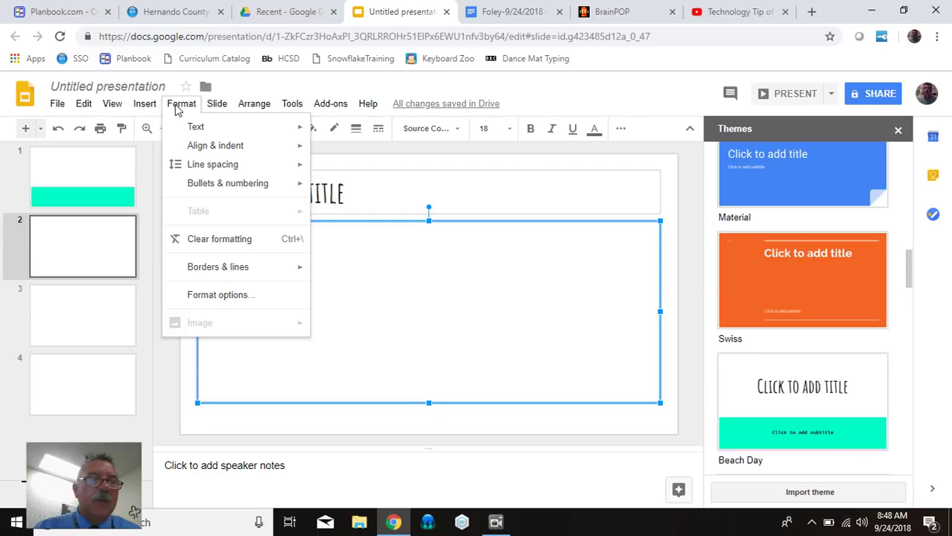
mouse_move(220, 109)
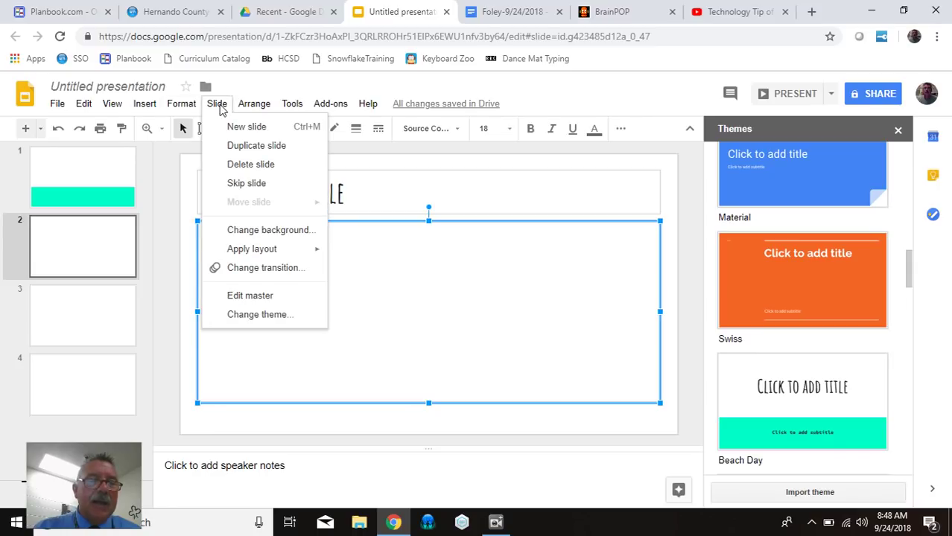
mouse_move(261, 250)
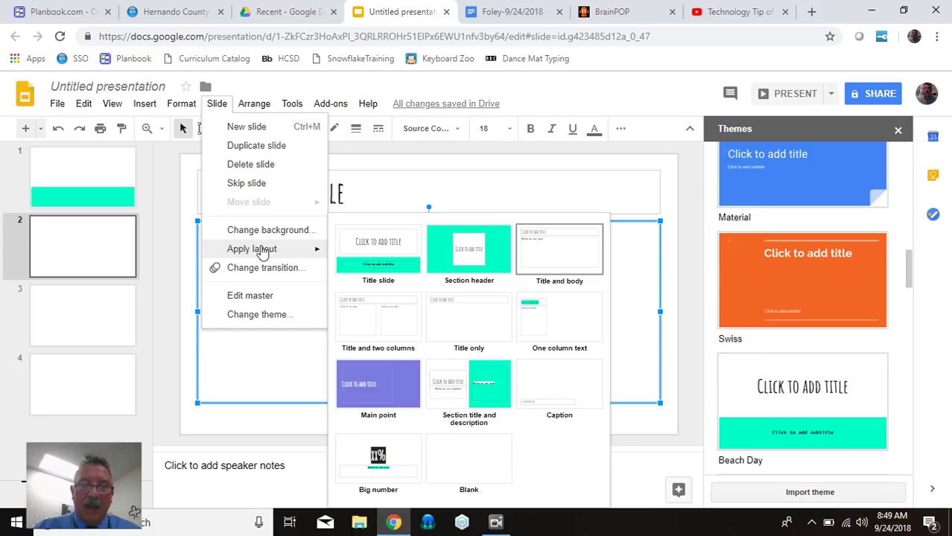
click(479, 466)
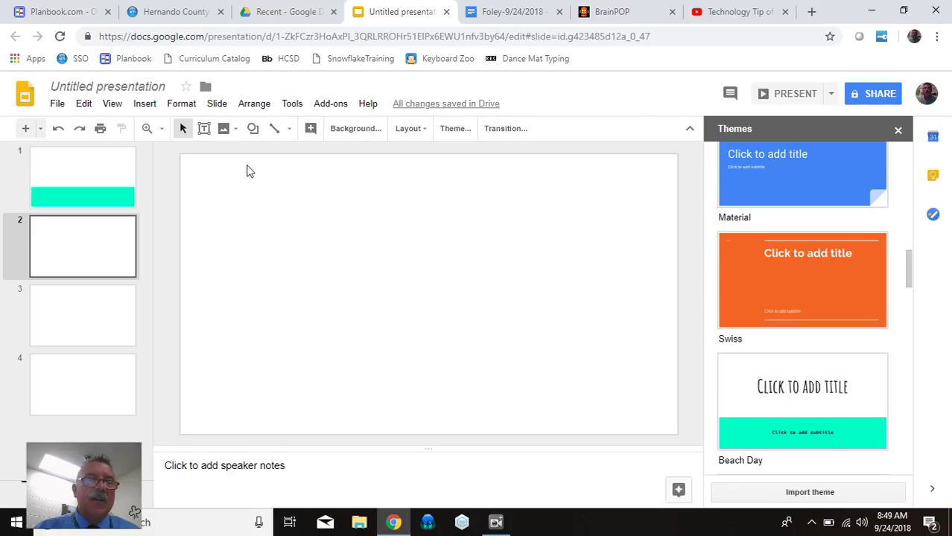
click(206, 132)
drag(253, 209, 568, 361)
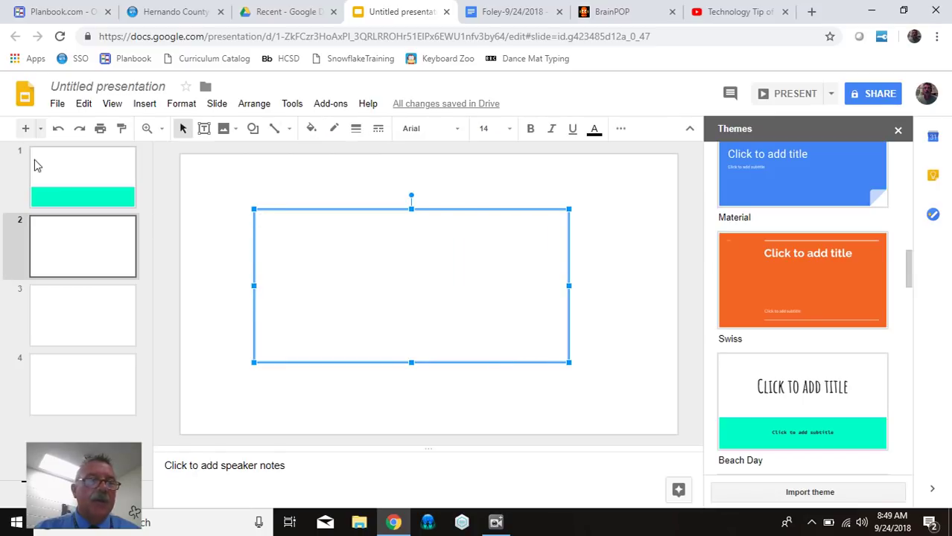
click(60, 131)
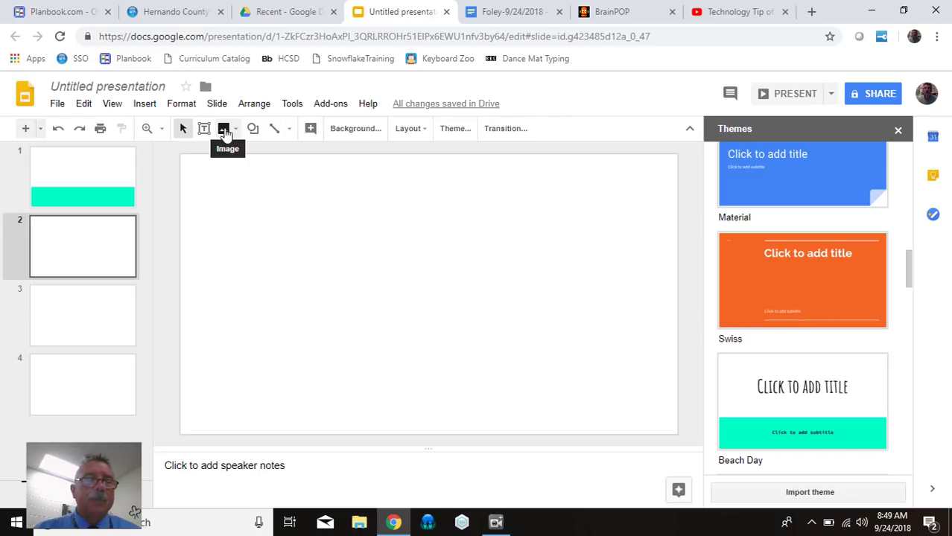
Step: Search the web for 'dog' images from the Image menu
click(226, 129)
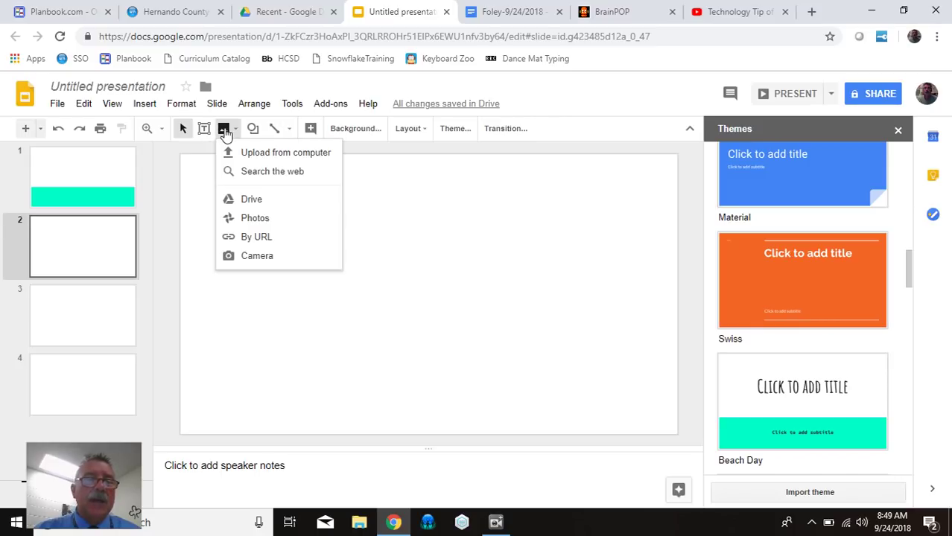
click(290, 174)
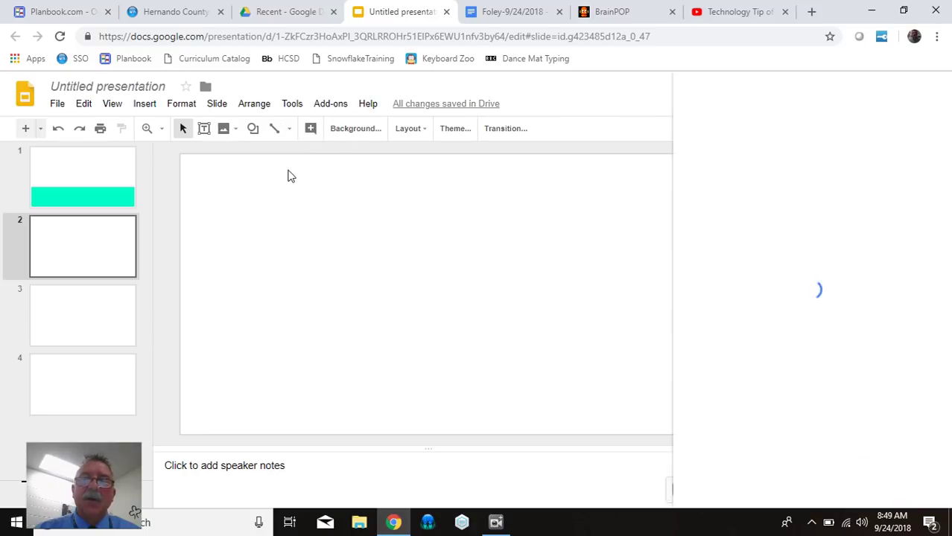
text(dog)
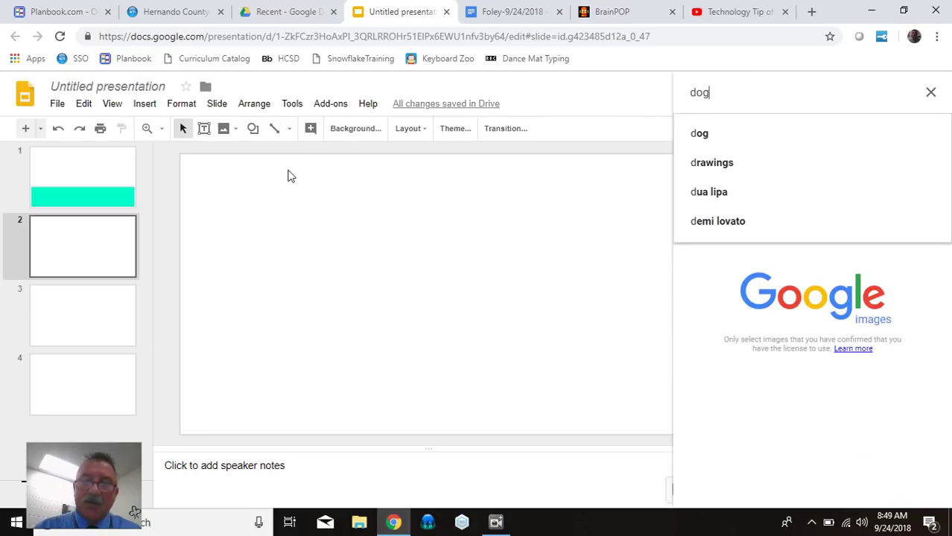
key(Return)
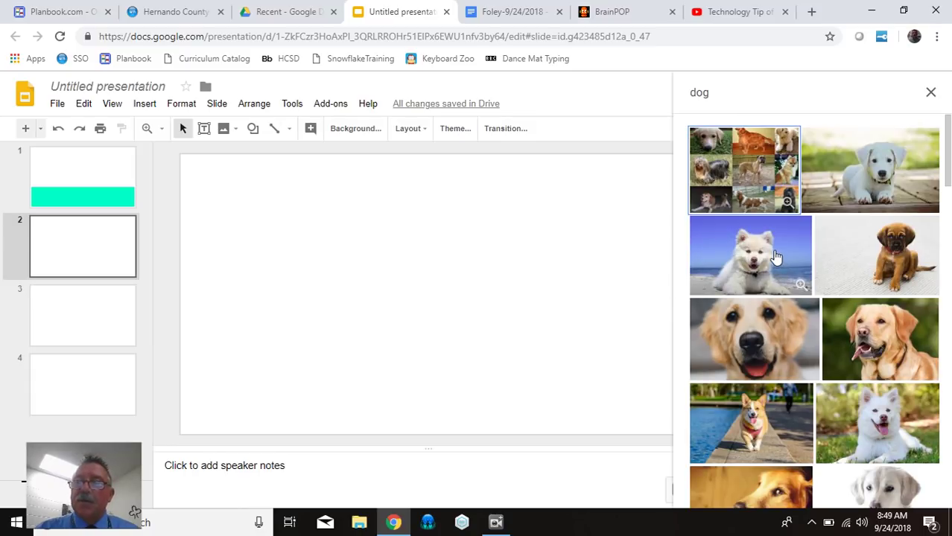
Step: Insert the white puppy photo onto slide 2, nudge it right, and shrink it slightly
click(877, 178)
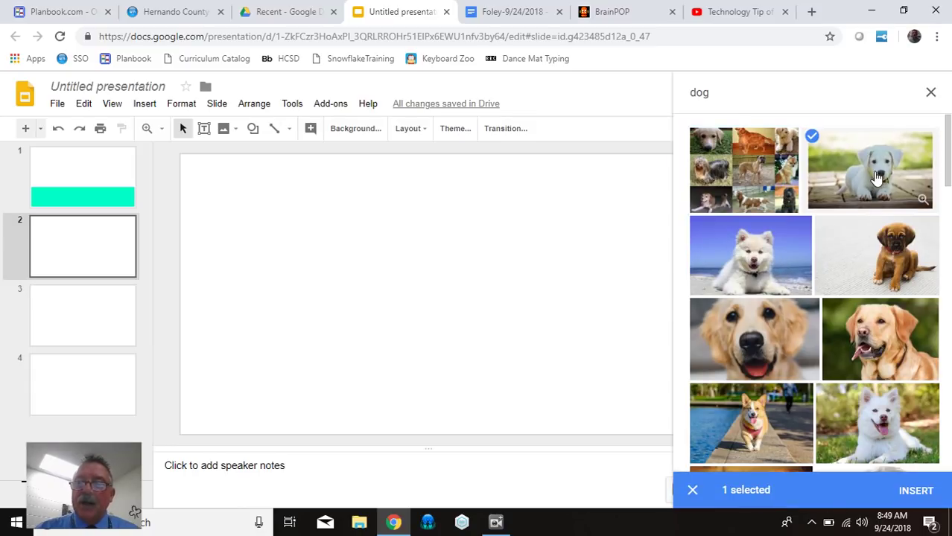
click(916, 491)
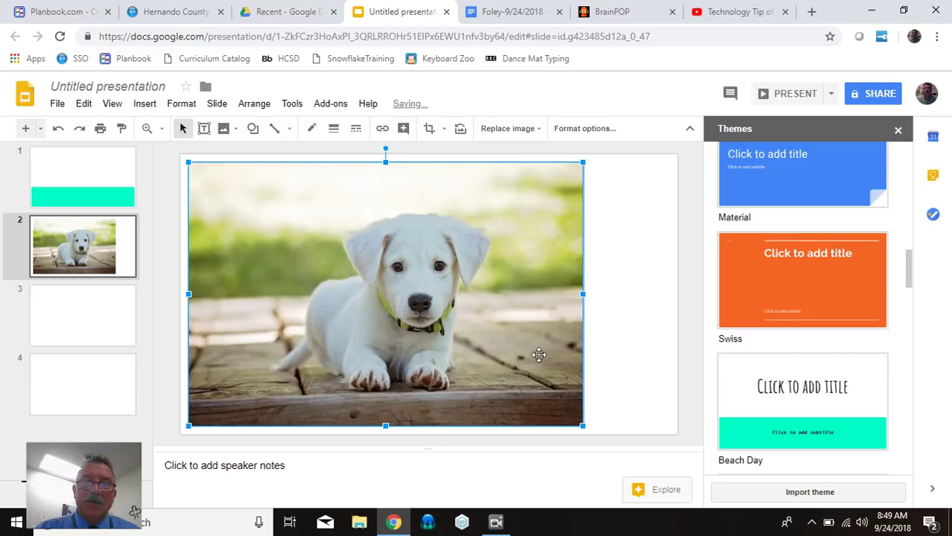
drag(535, 355, 556, 379)
drag(598, 426, 568, 374)
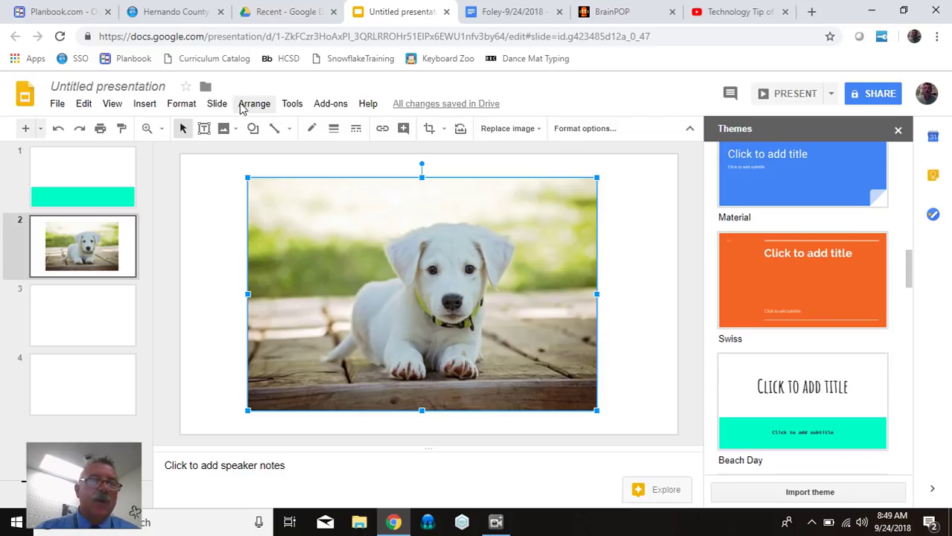
Step: Change slide 2's background to a solid red colour via Change background
right_click(248, 195)
click(217, 202)
right_click(218, 201)
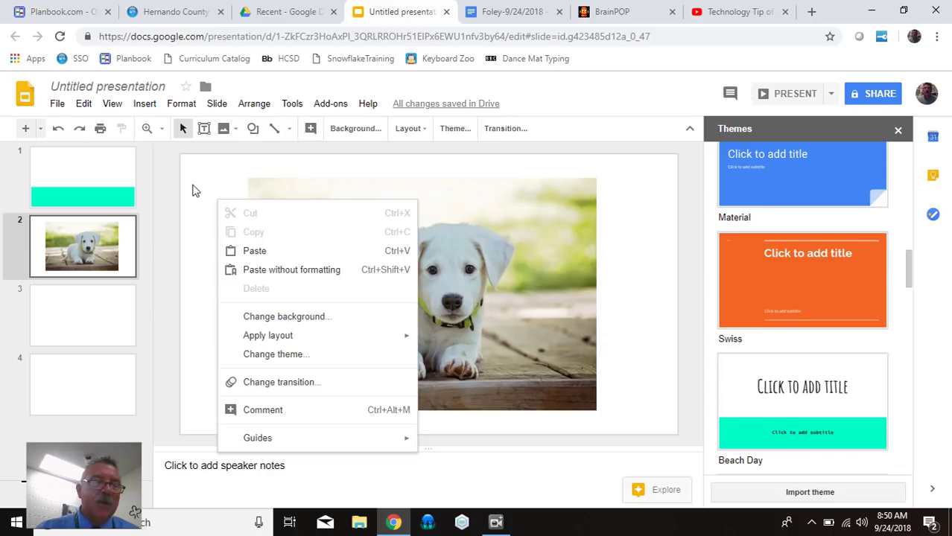
click(192, 190)
right_click(191, 185)
click(206, 178)
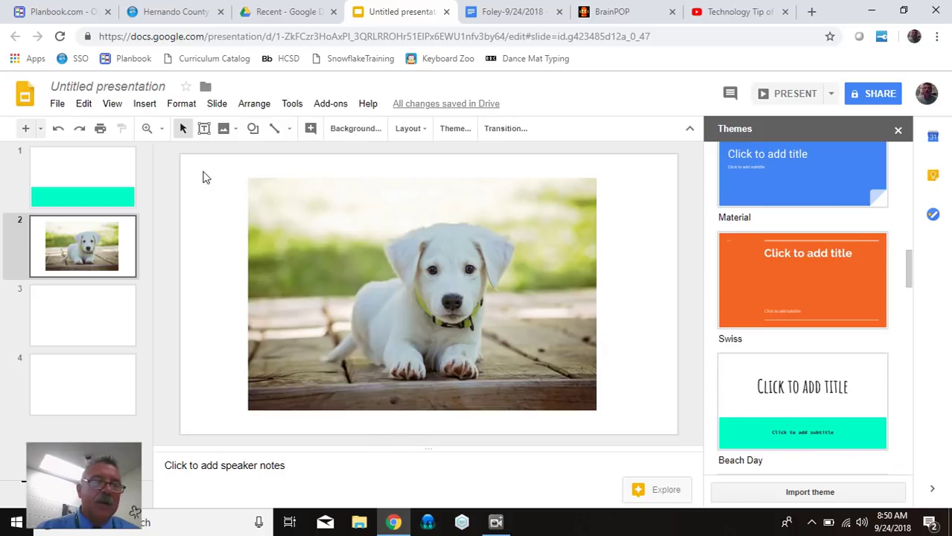
right_click(205, 176)
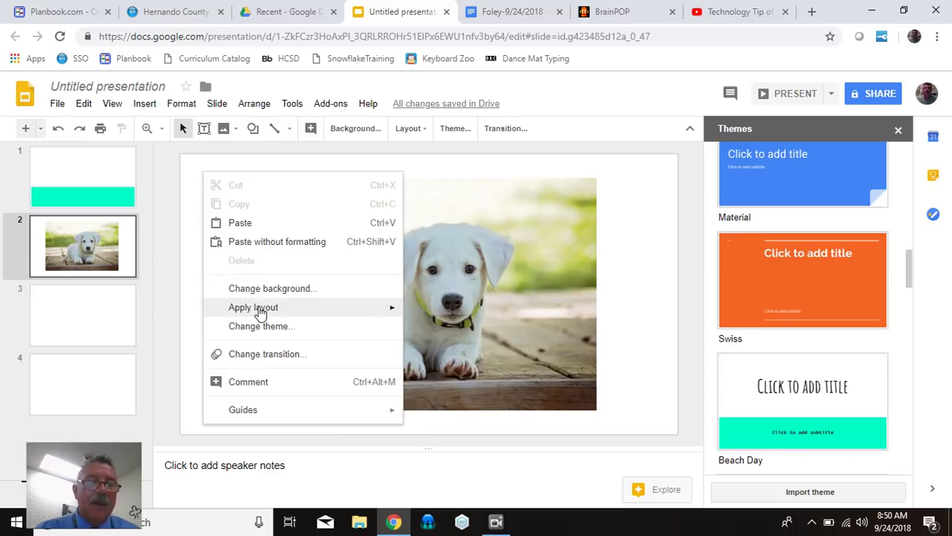
click(277, 292)
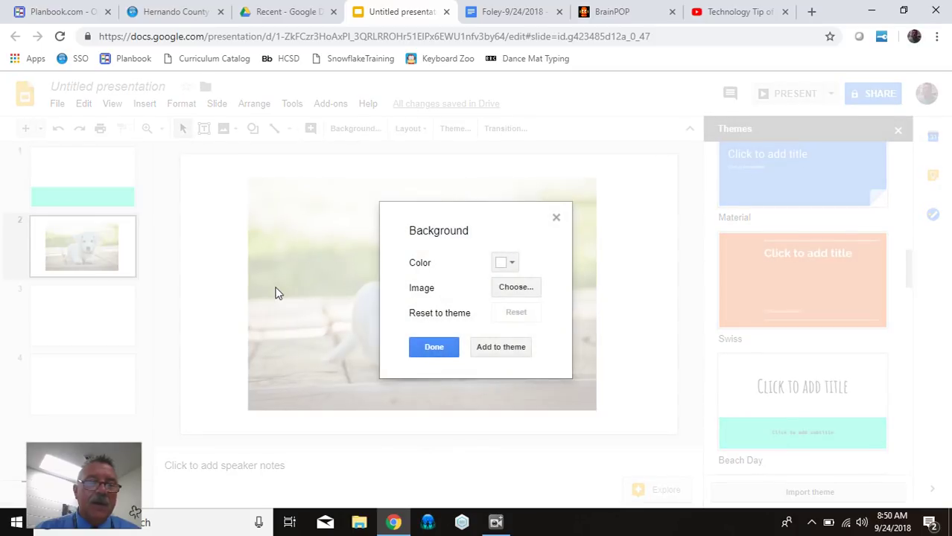
click(514, 263)
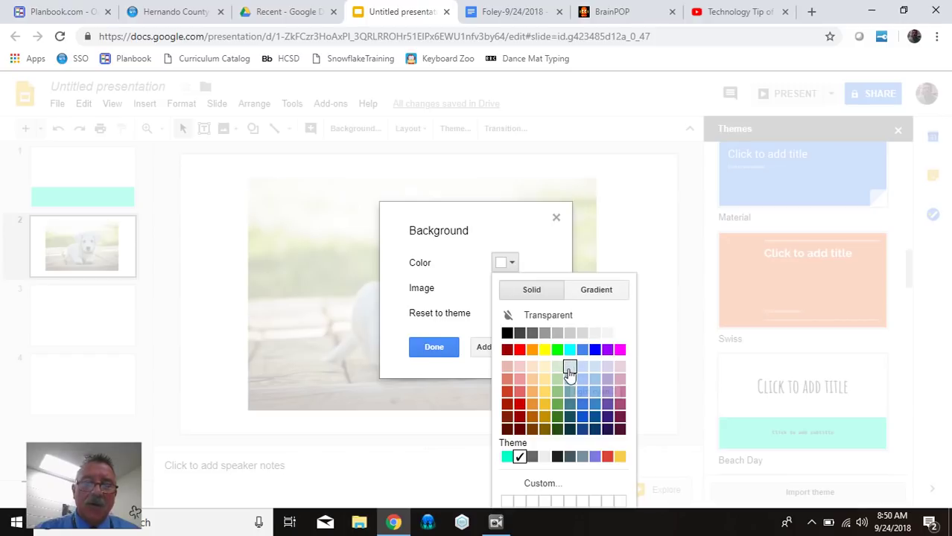
click(520, 350)
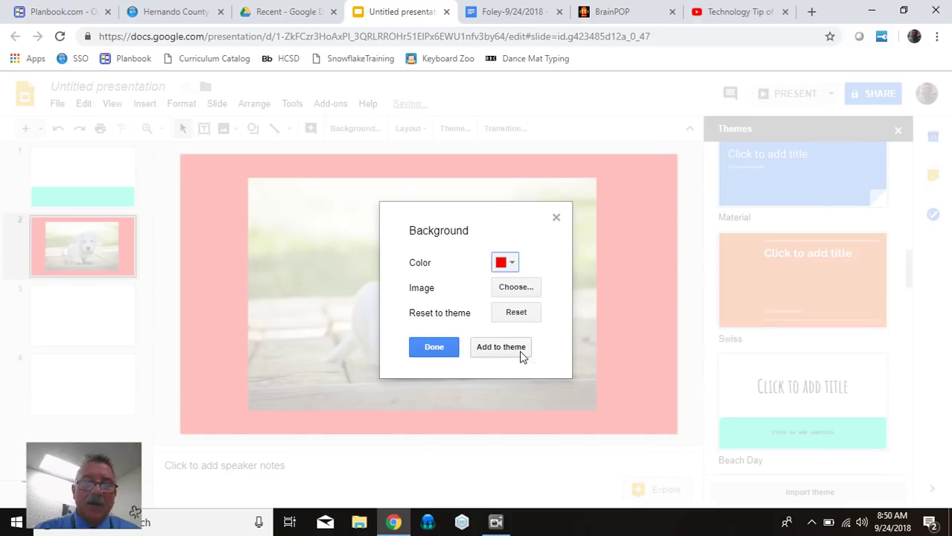
click(435, 347)
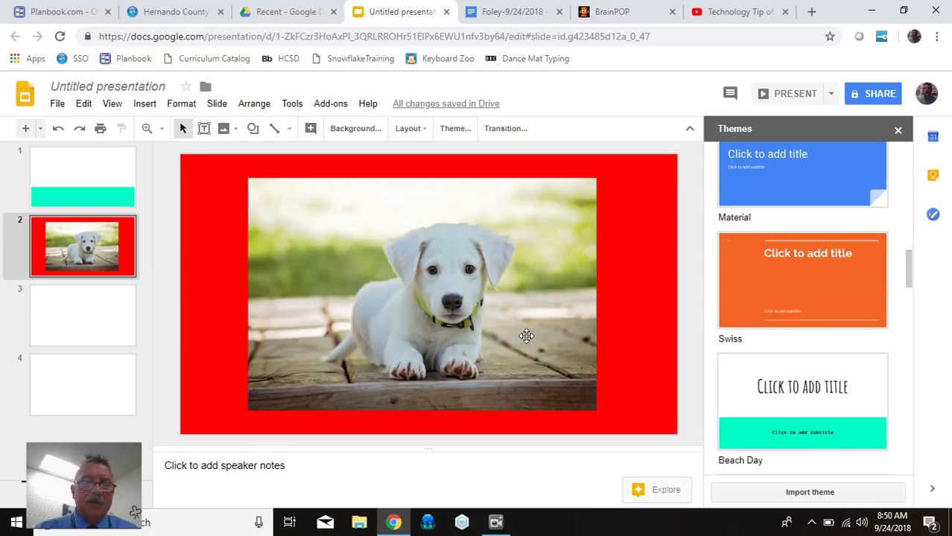
Step: Scale the puppy photo down slightly, undoing an accidental narrow squeeze, then open slide 3
click(527, 336)
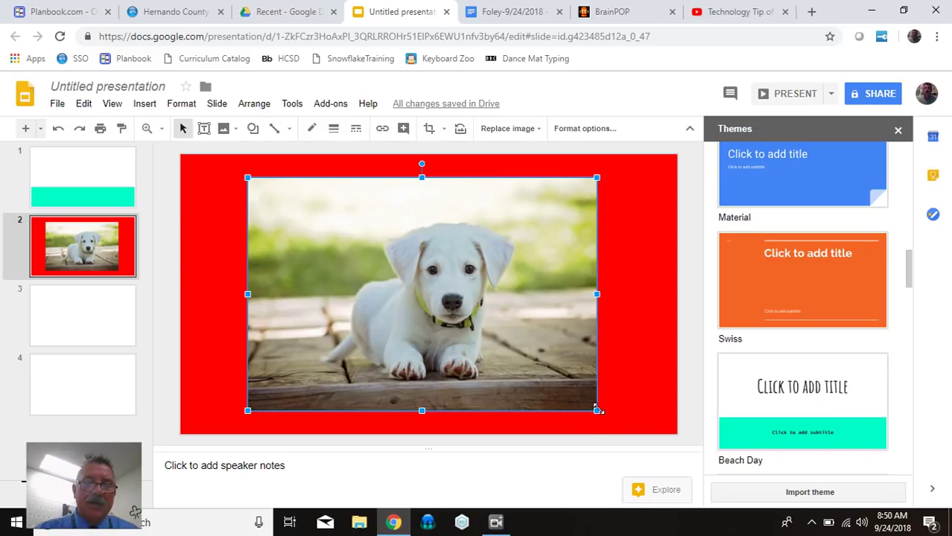
mouse_move(597, 409)
mouse_down()
mouse_move(470, 339)
mouse_move(559, 378)
mouse_move(596, 411)
mouse_up()
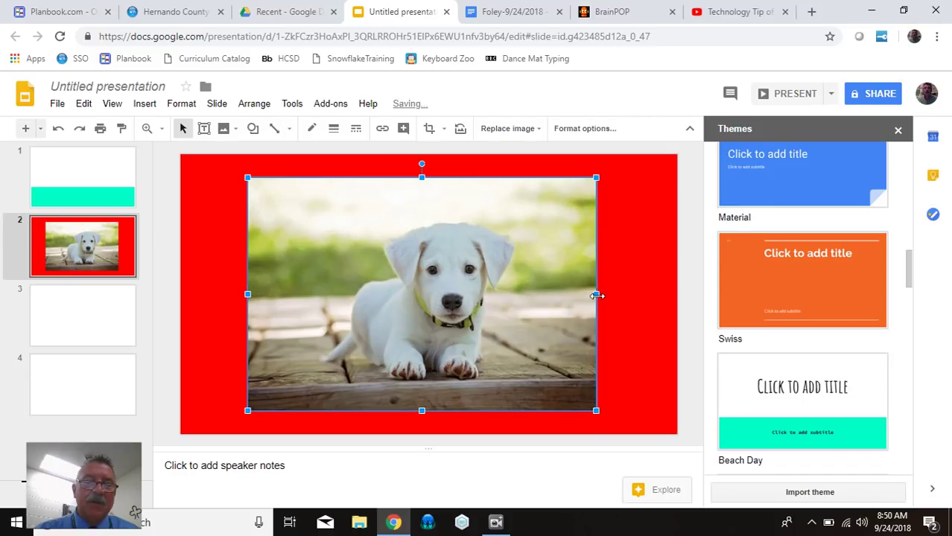
drag(596, 296, 406, 295)
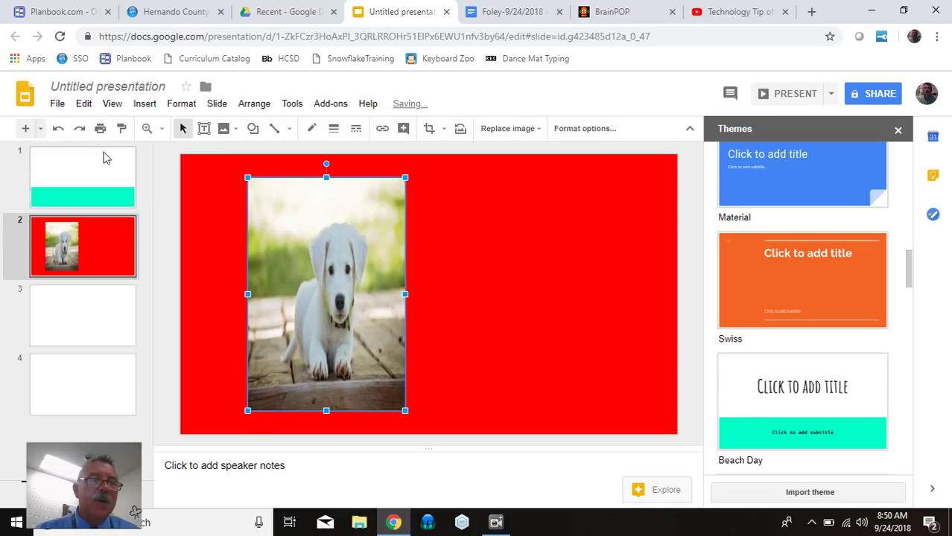
click(58, 129)
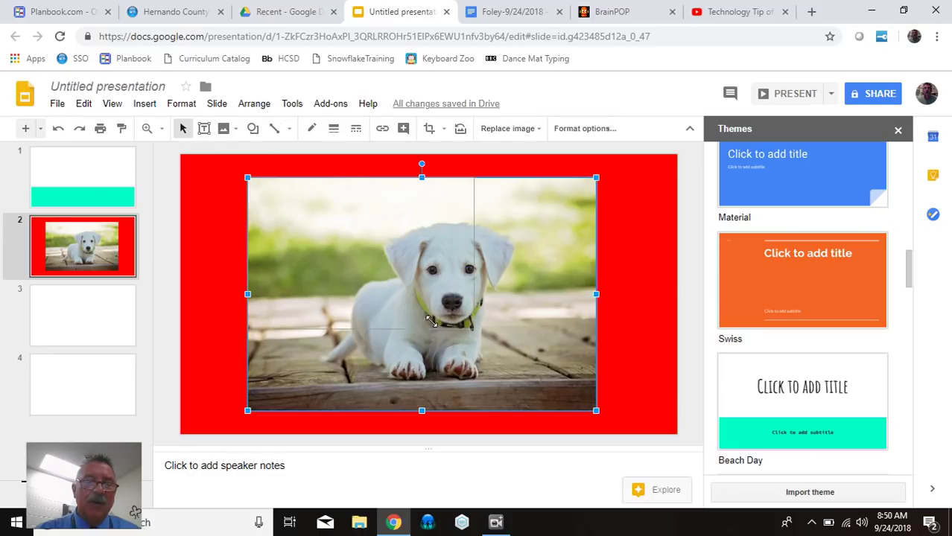
drag(431, 321, 572, 392)
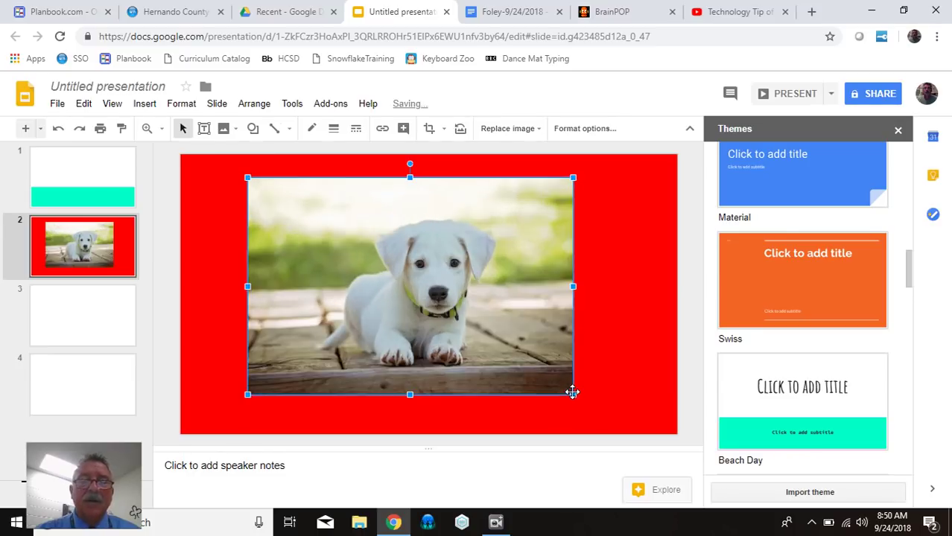
click(106, 313)
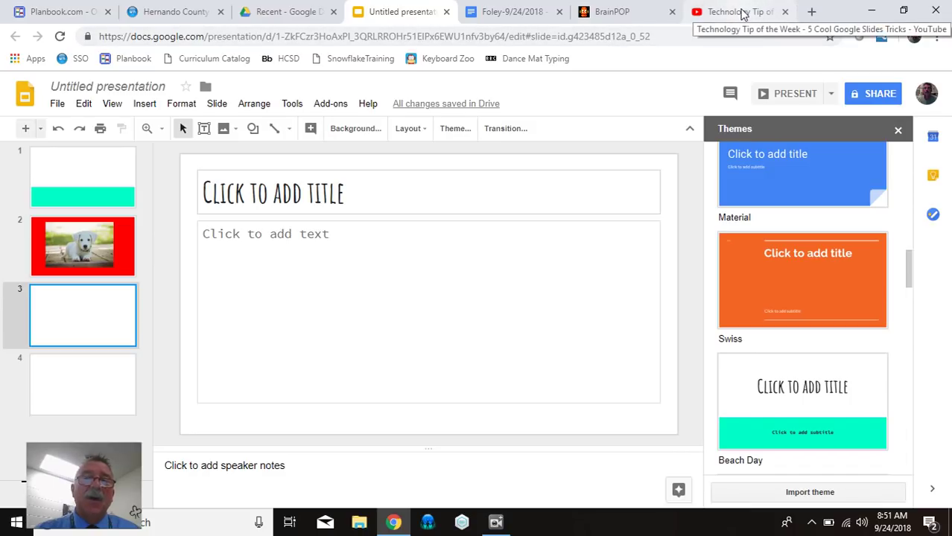
Step: Search YouTube for the teacher's math channel
click(742, 12)
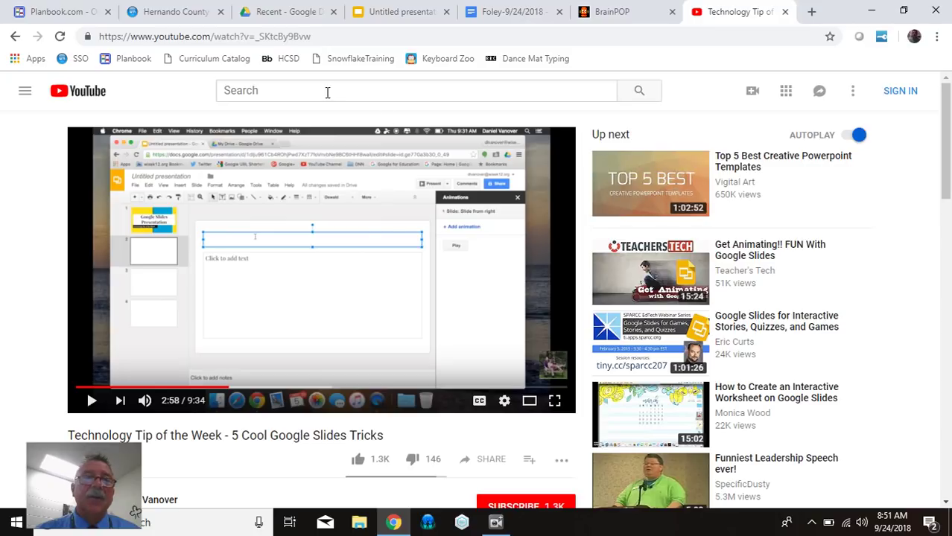
click(652, 187)
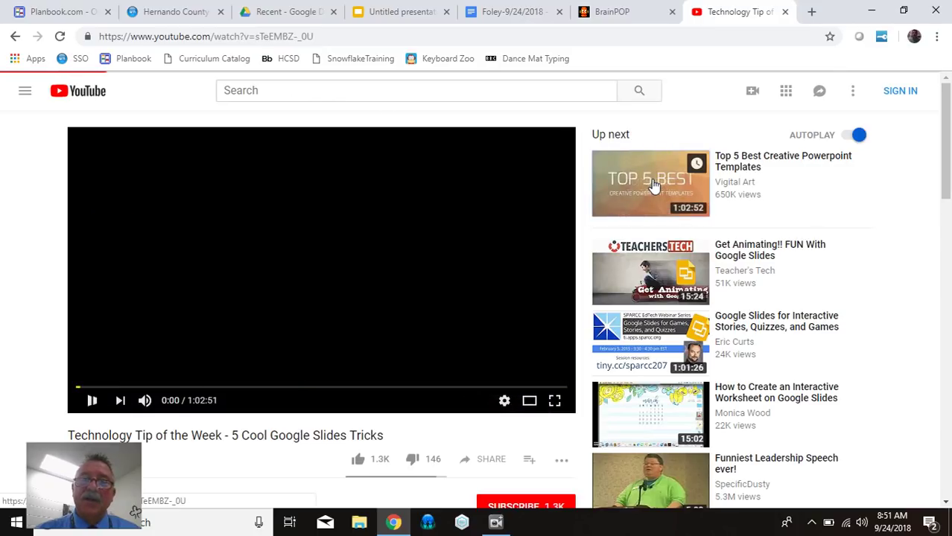
click(454, 93)
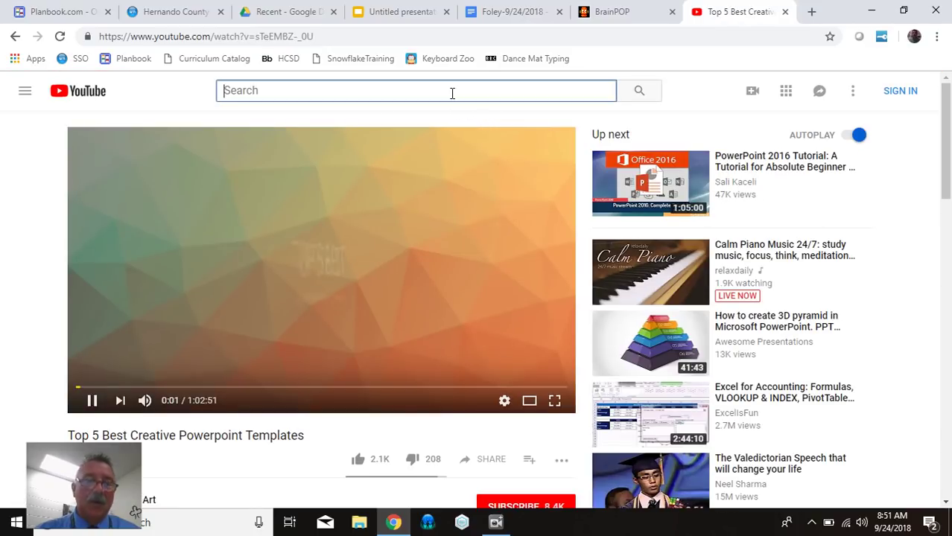
text(patrick)
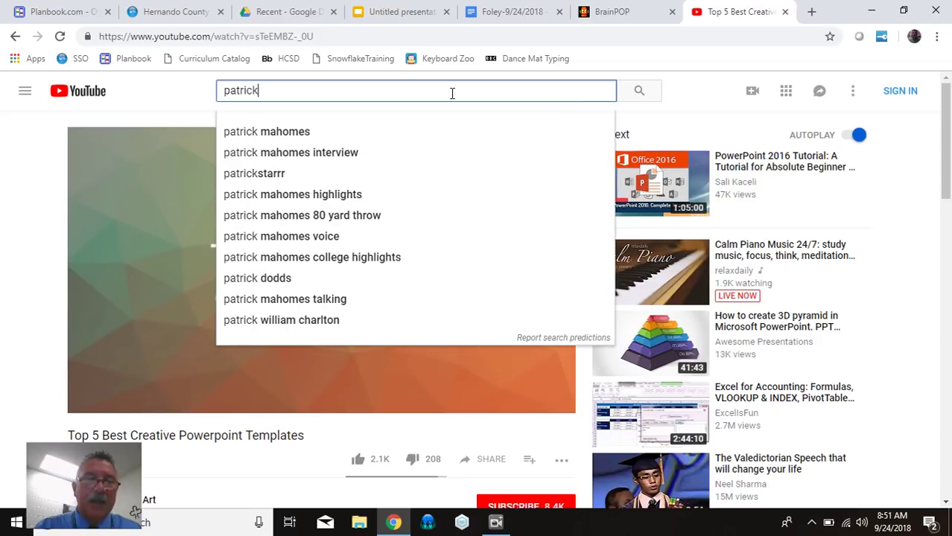
text( fol)
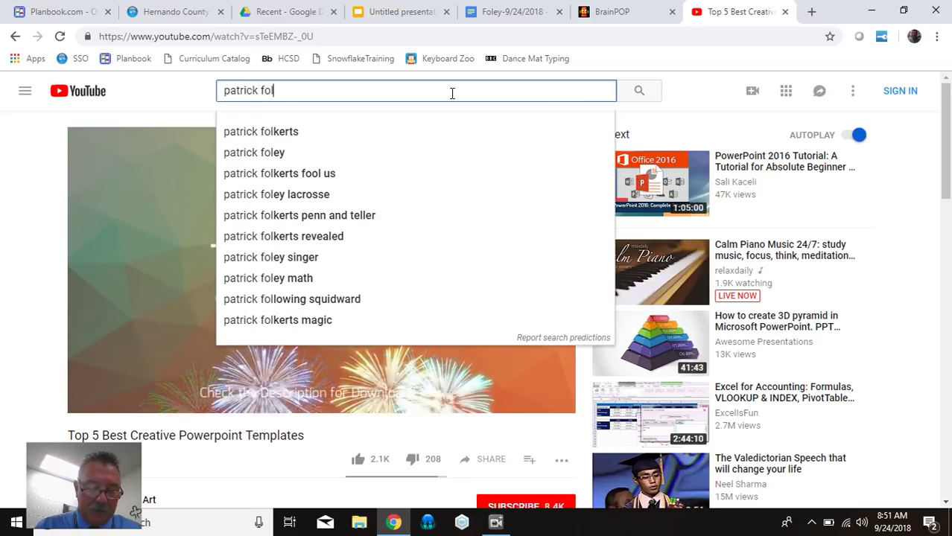
text(ey math)
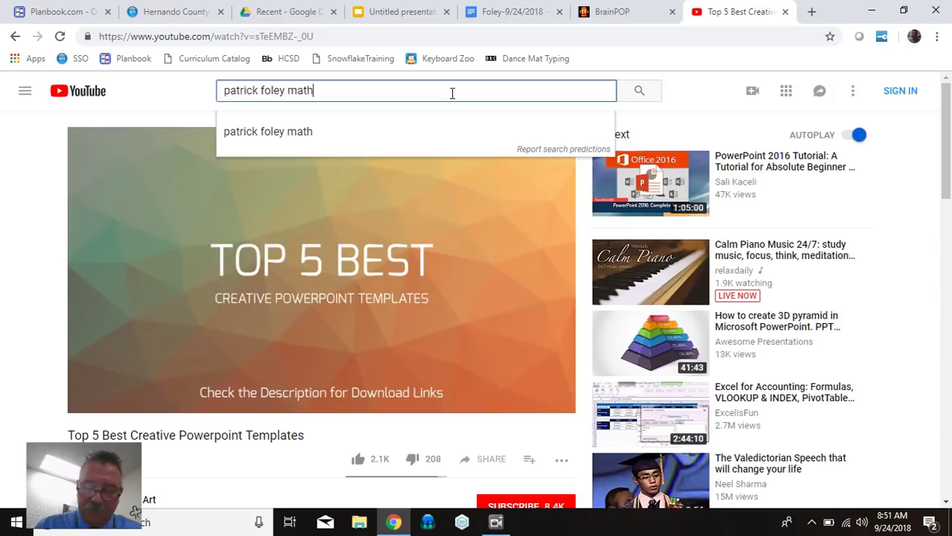
key(Return)
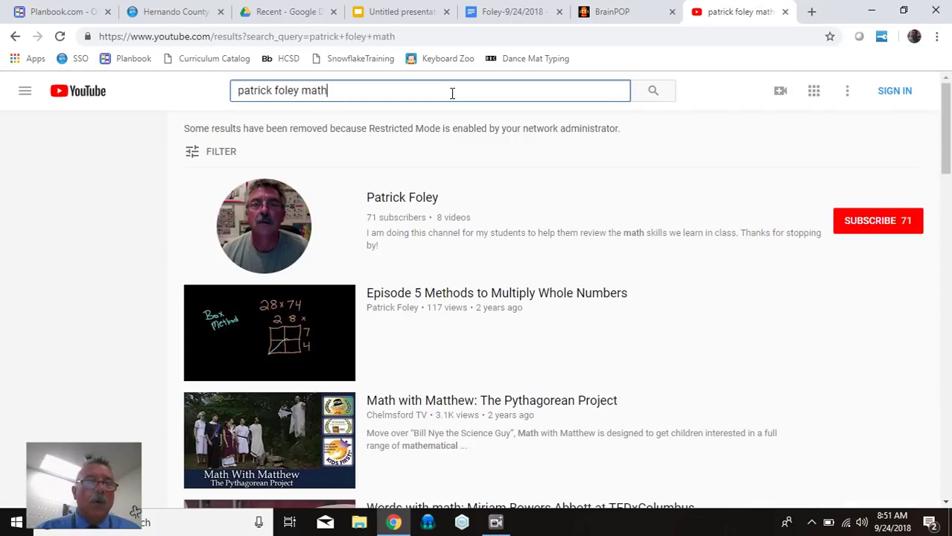
Step: Open the channel's Rubik's Cube Part 1 video, pause it, and select the address bar
click(390, 211)
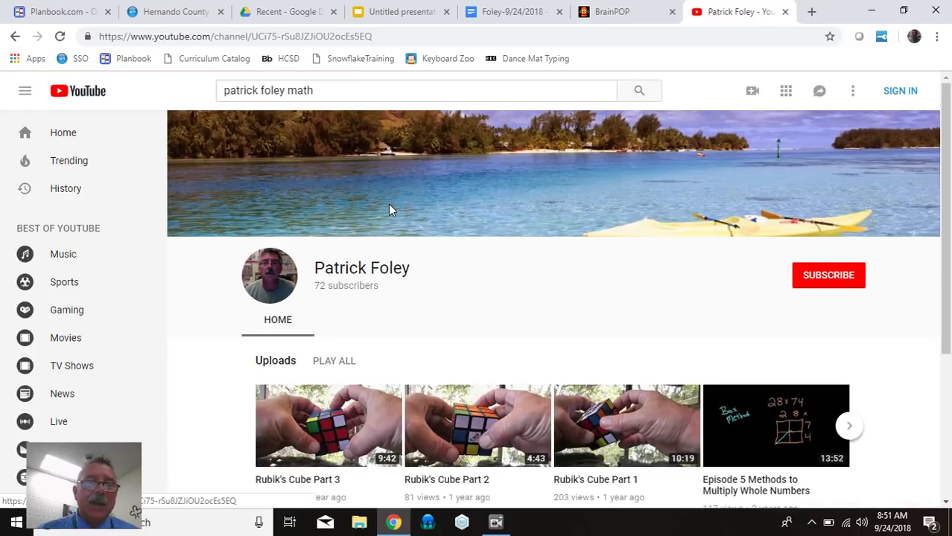
click(587, 432)
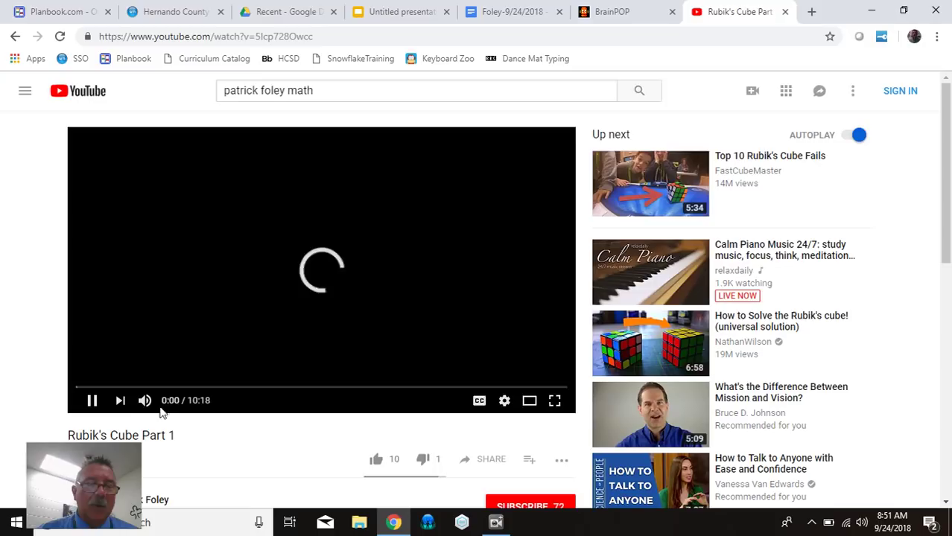
click(285, 270)
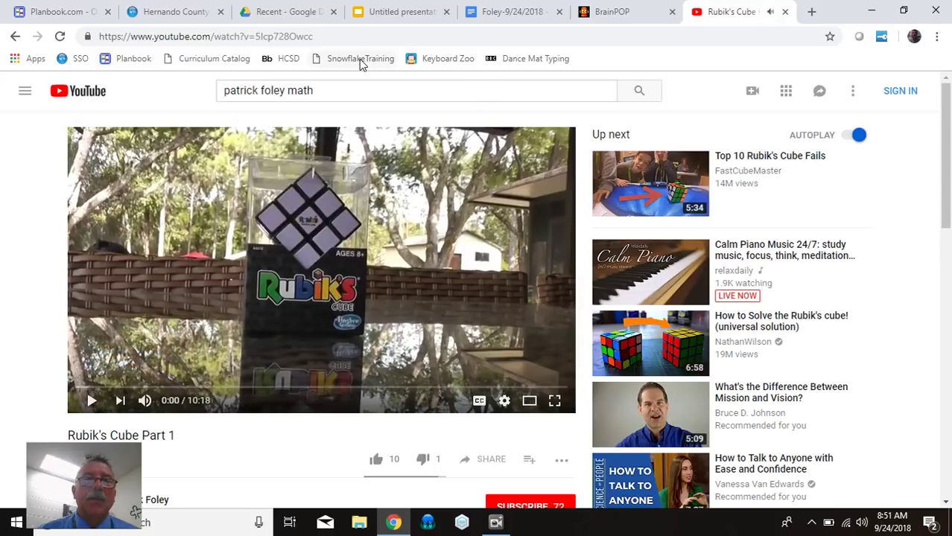
click(274, 41)
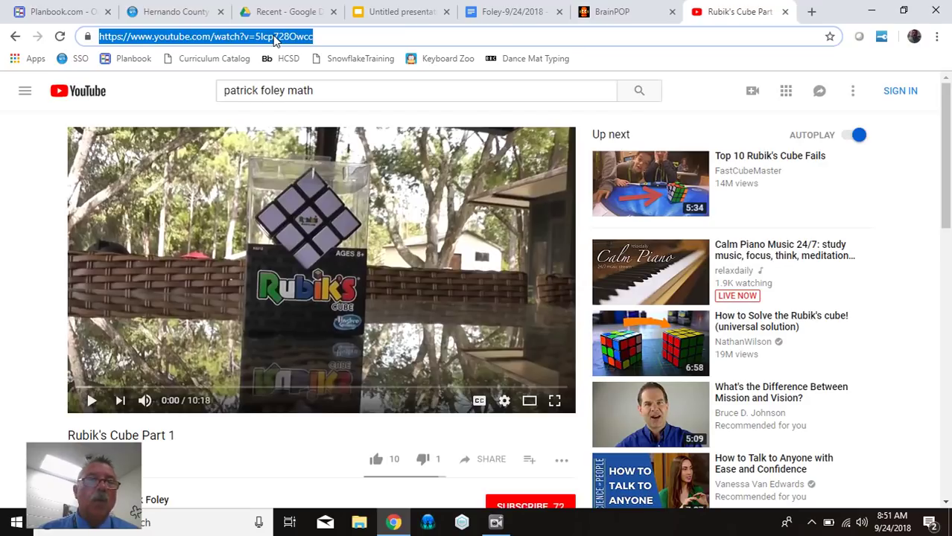
Step: Select the full Rubik's Cube Part 1 URL in the address bar and copy it
click(273, 39)
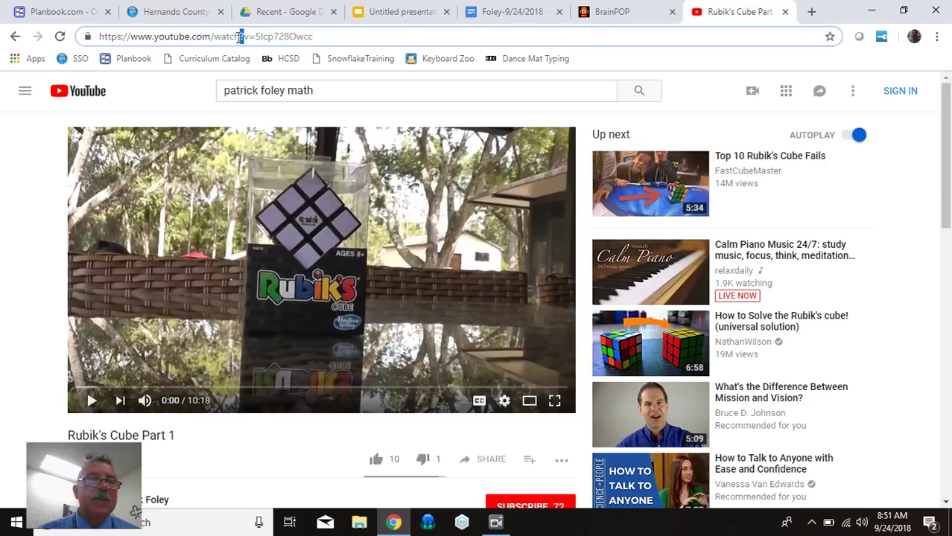
triple_click(239, 38)
right_click(238, 38)
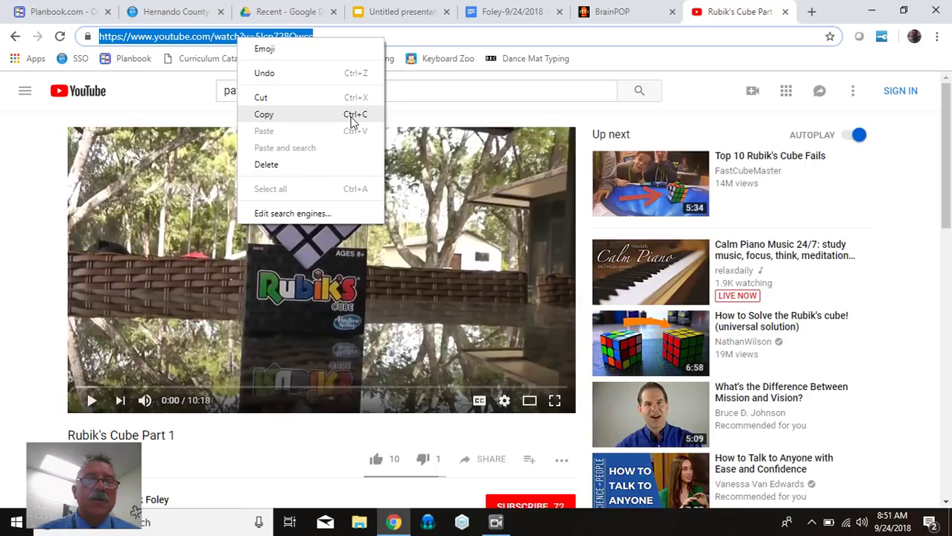
click(264, 114)
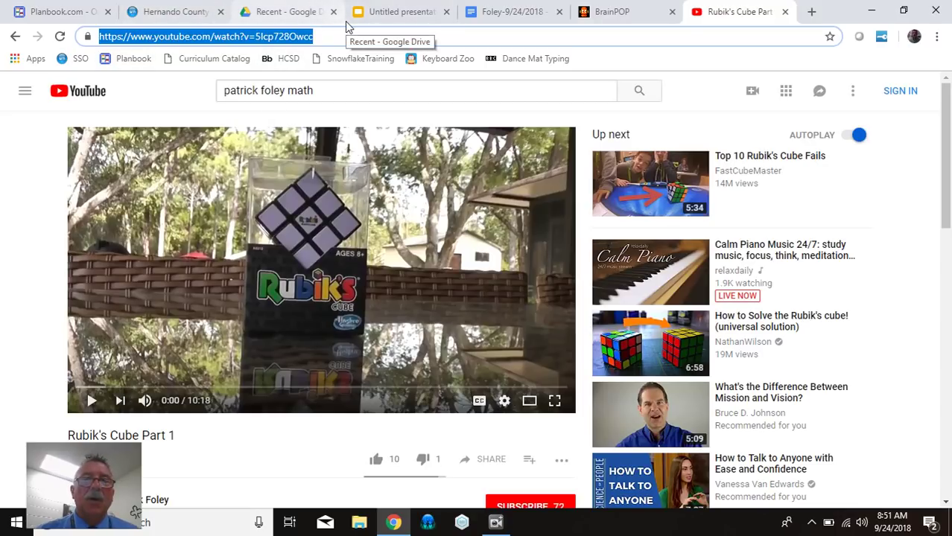
Step: Open the Insert video dialog for slide 3 on its By URL tab
click(424, 12)
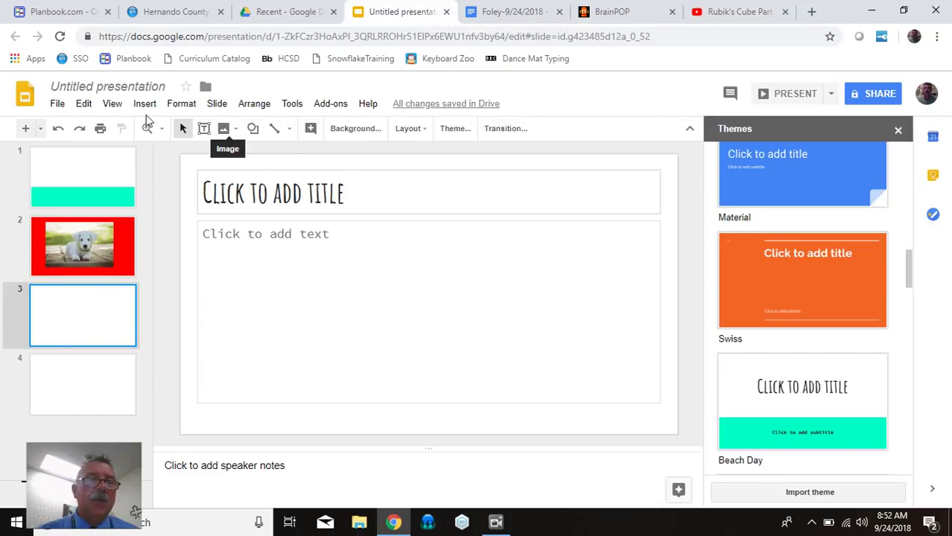
click(145, 107)
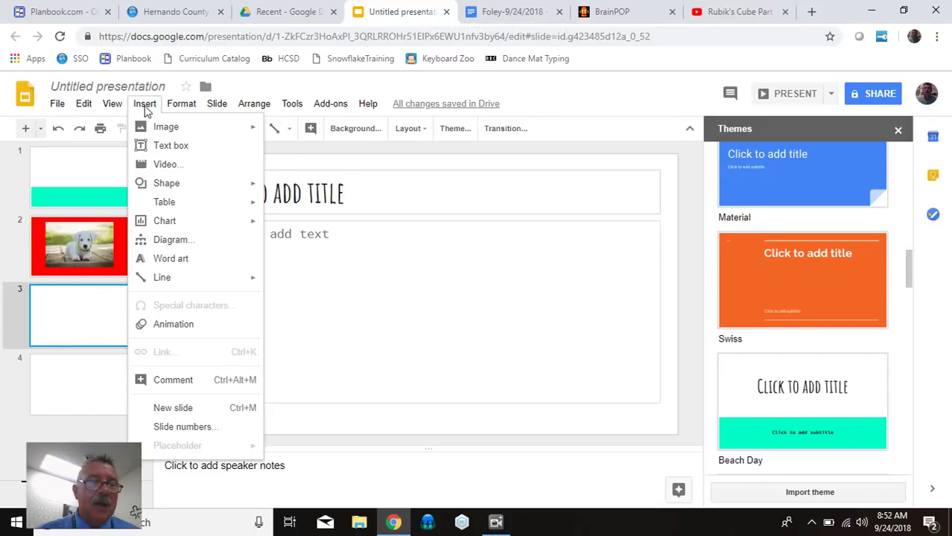
click(165, 164)
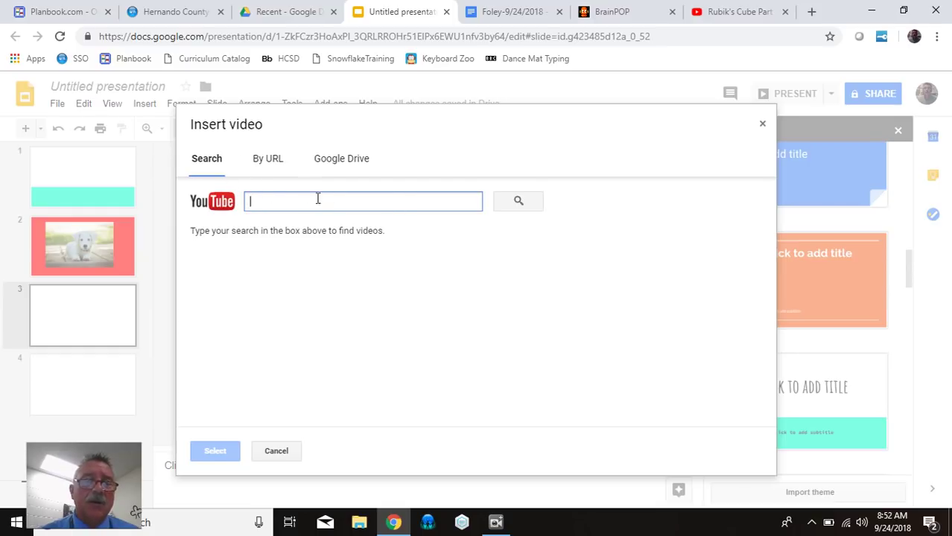
click(277, 163)
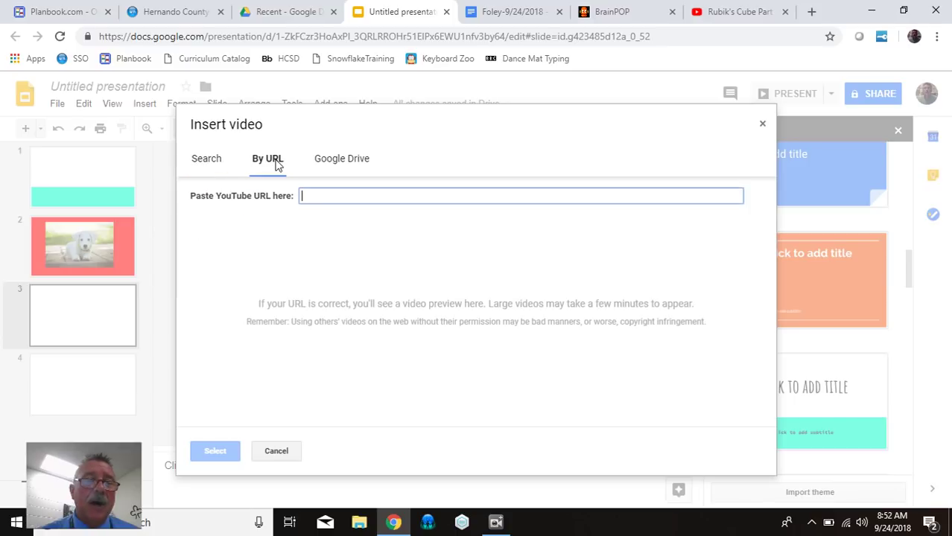
Step: Paste the copied YouTube link and insert the Rubik's Cube Part 1 video on slide 3
right_click(305, 198)
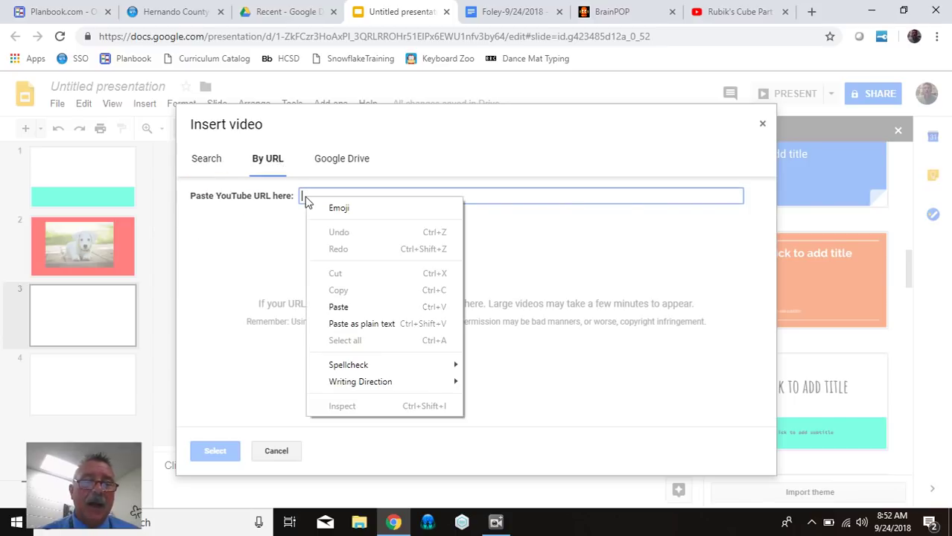
click(311, 198)
right_click(303, 195)
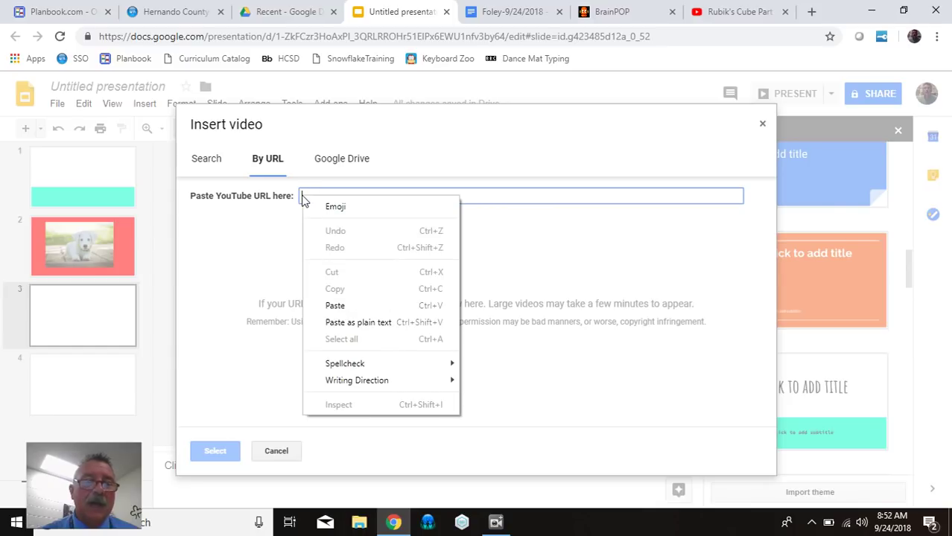
click(337, 306)
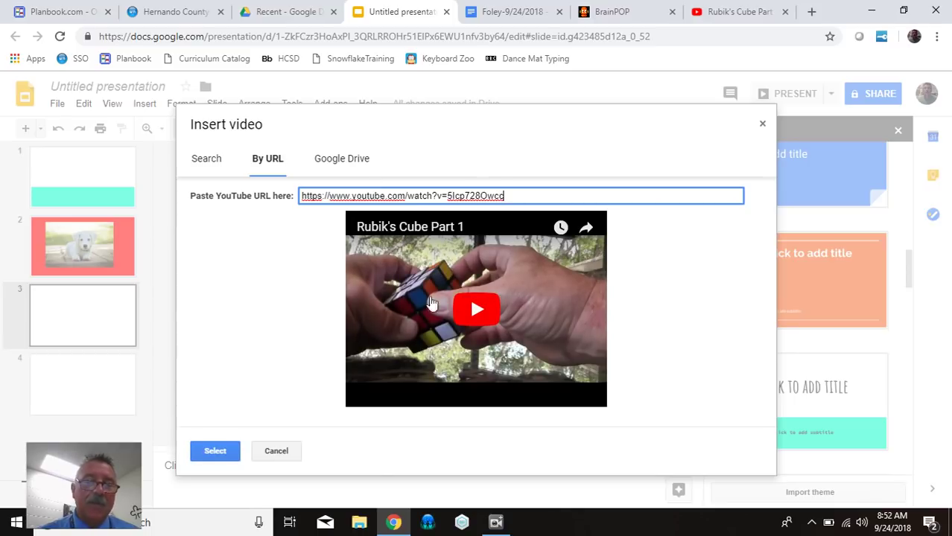
click(216, 451)
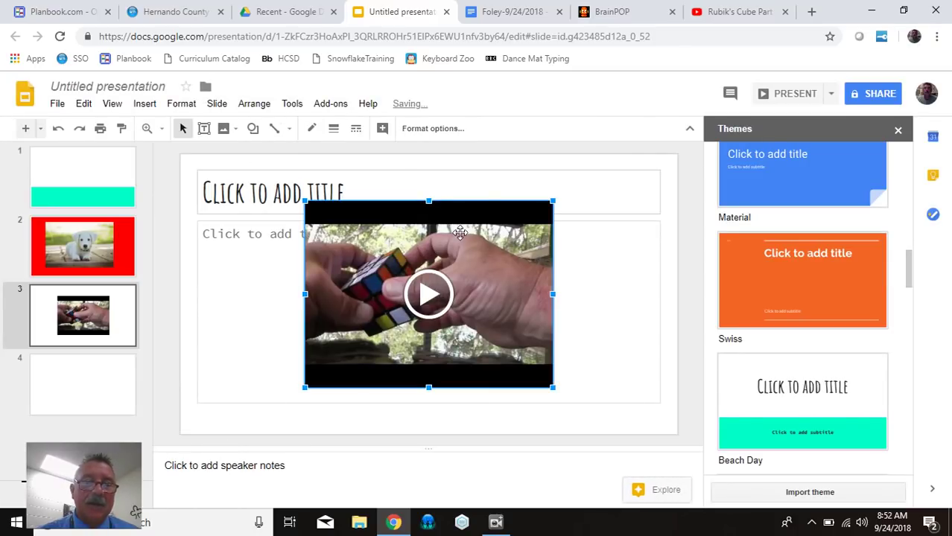
Step: Move the Rubik's Cube video on slide 3 slightly down and left, then deselect everything
drag(460, 234, 454, 289)
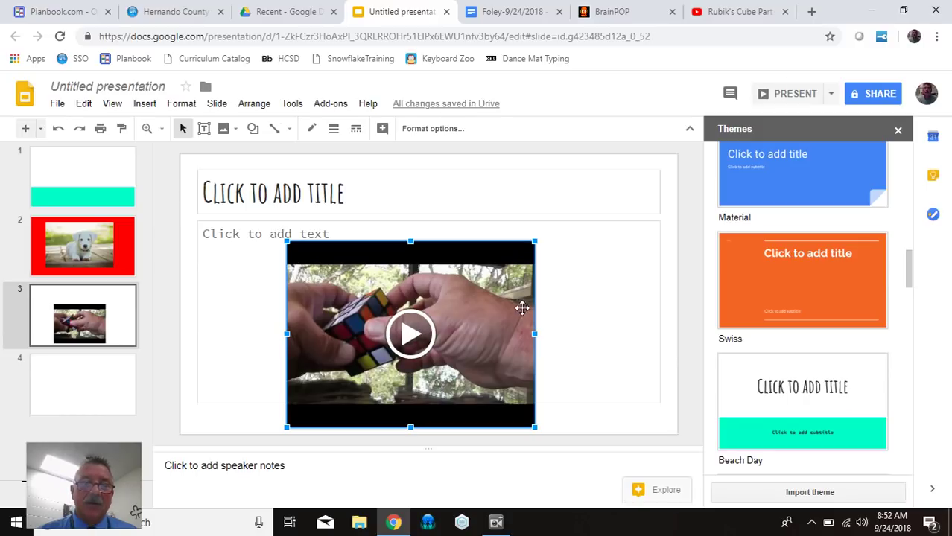
click(581, 310)
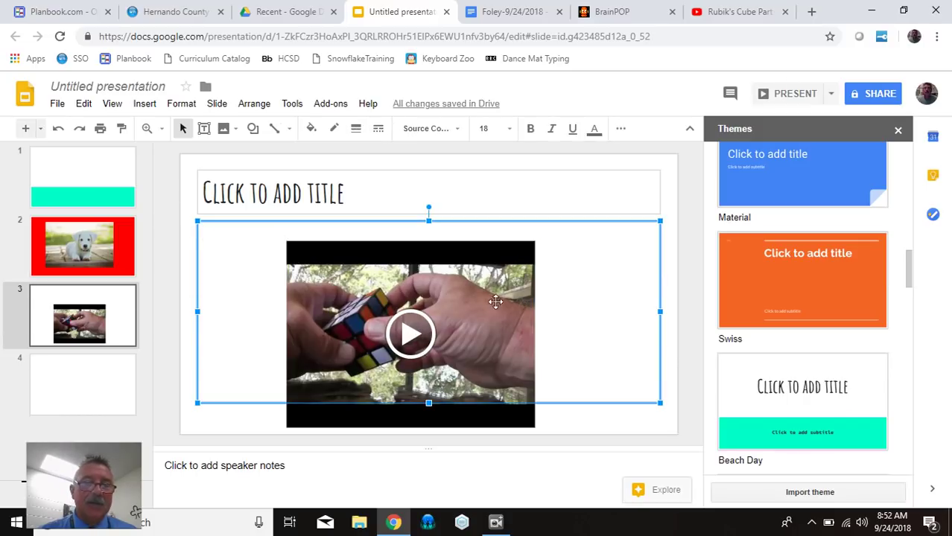
click(220, 426)
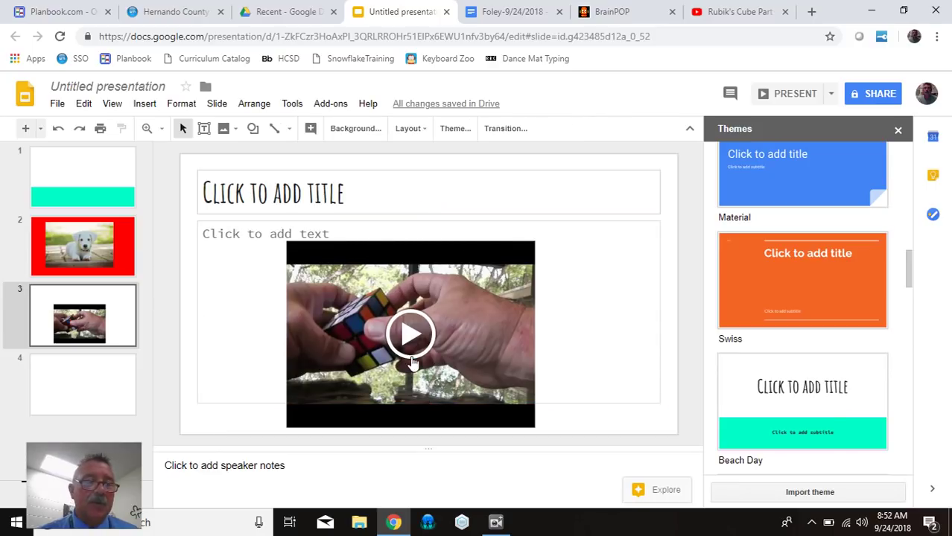
Step: Change slide 3's background to solid cyan from the Change background dialog
right_click(220, 275)
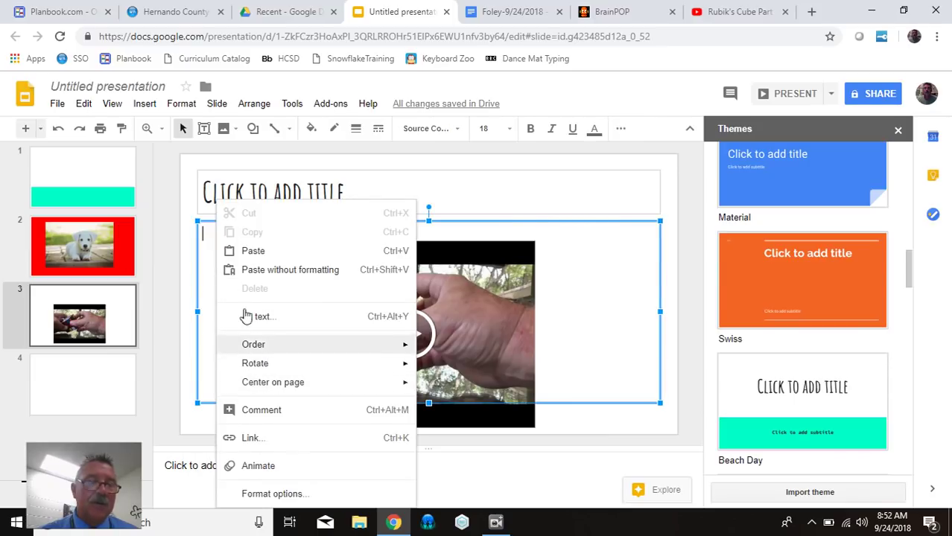
click(654, 167)
right_click(655, 171)
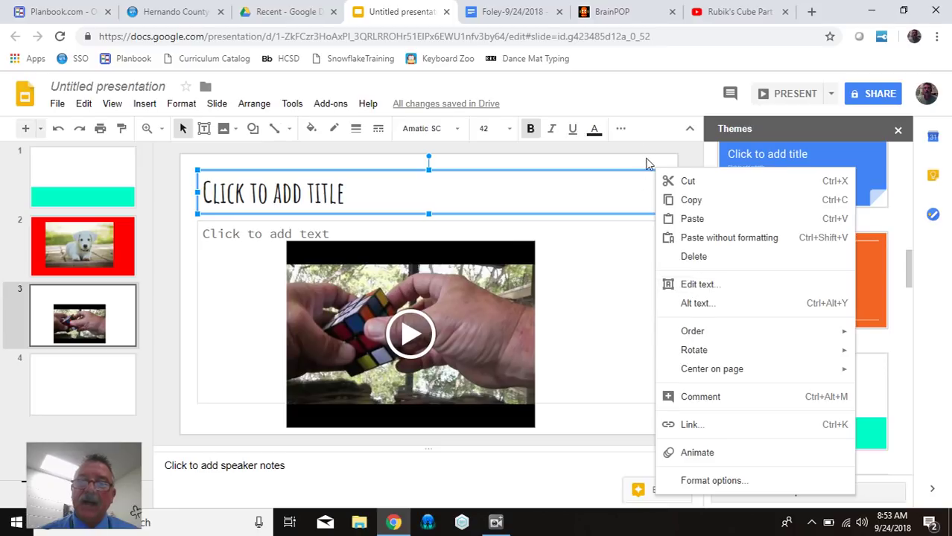
click(646, 161)
right_click(645, 159)
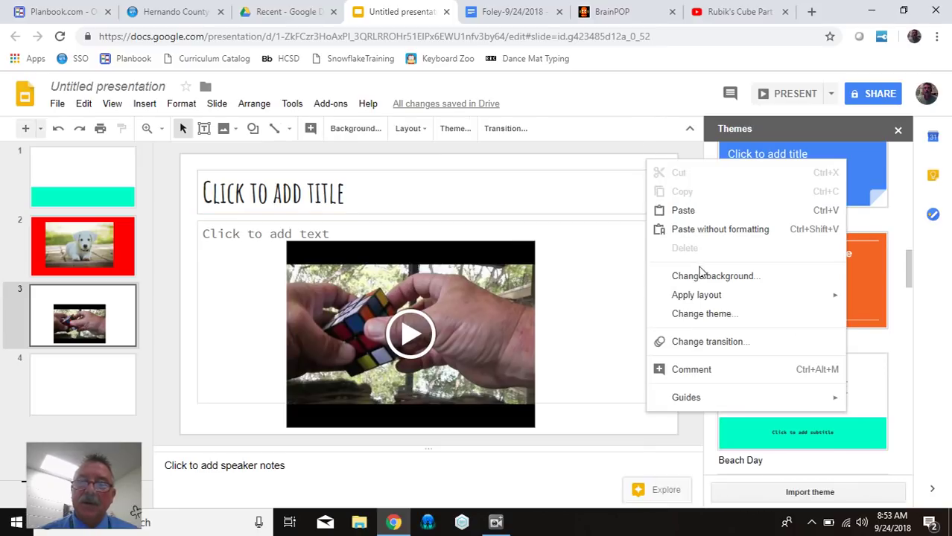
click(701, 277)
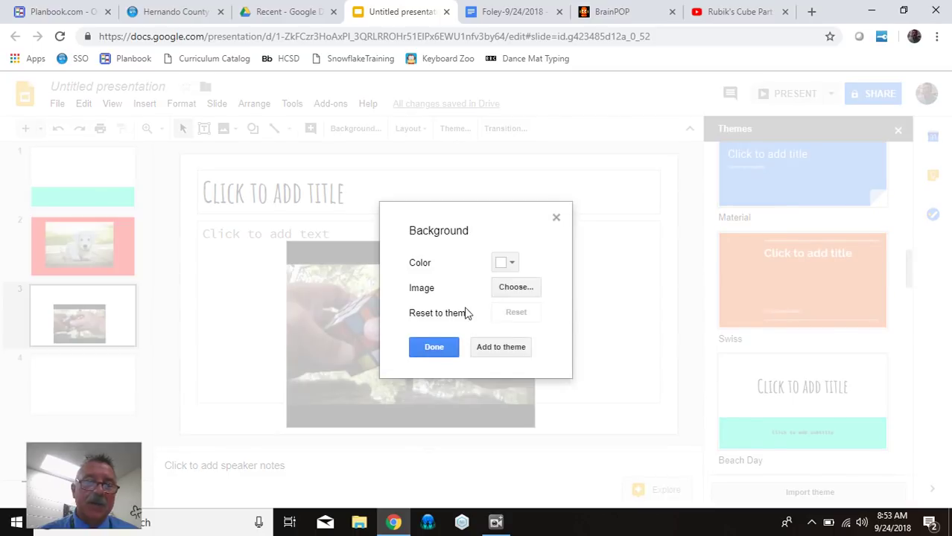
click(510, 266)
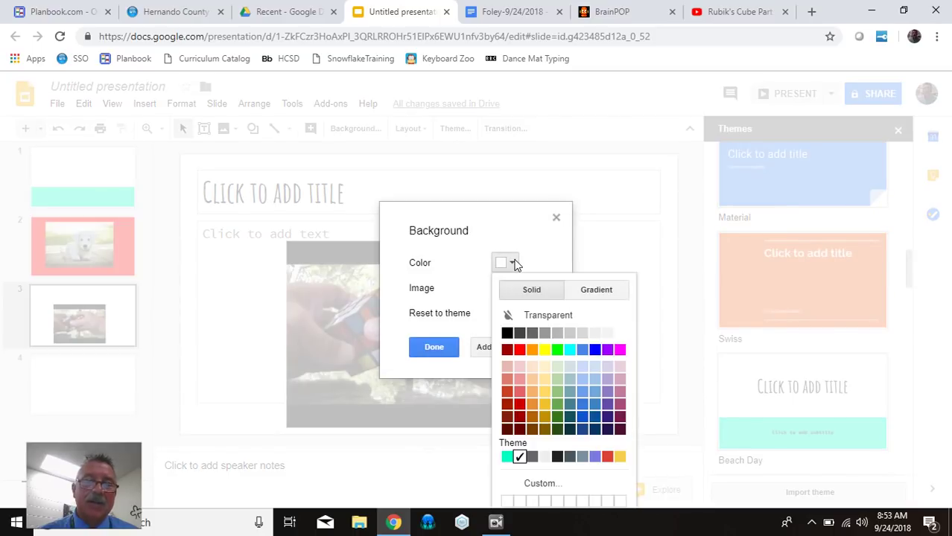
click(572, 354)
click(434, 348)
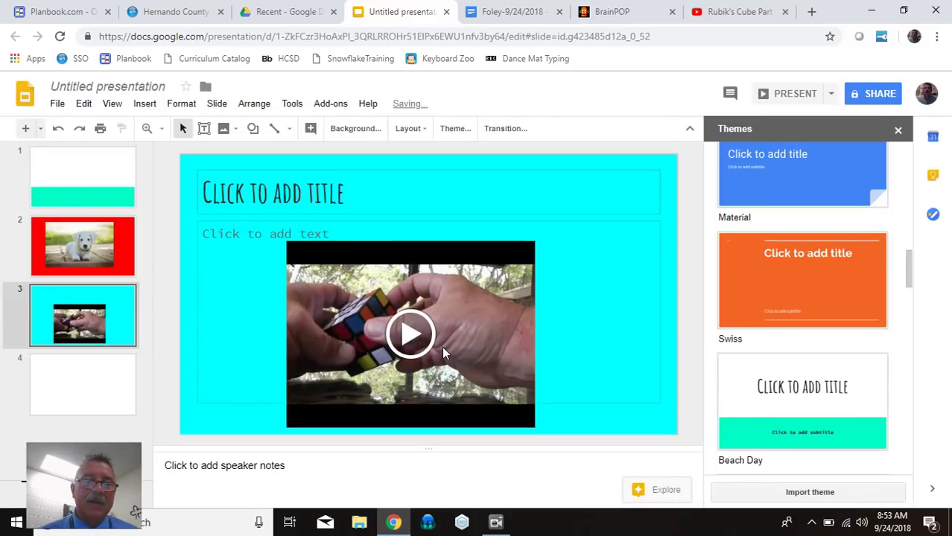
Step: Raise the Rubik's Cube video slightly, then preview slide 3 full-screen and exit
click(452, 294)
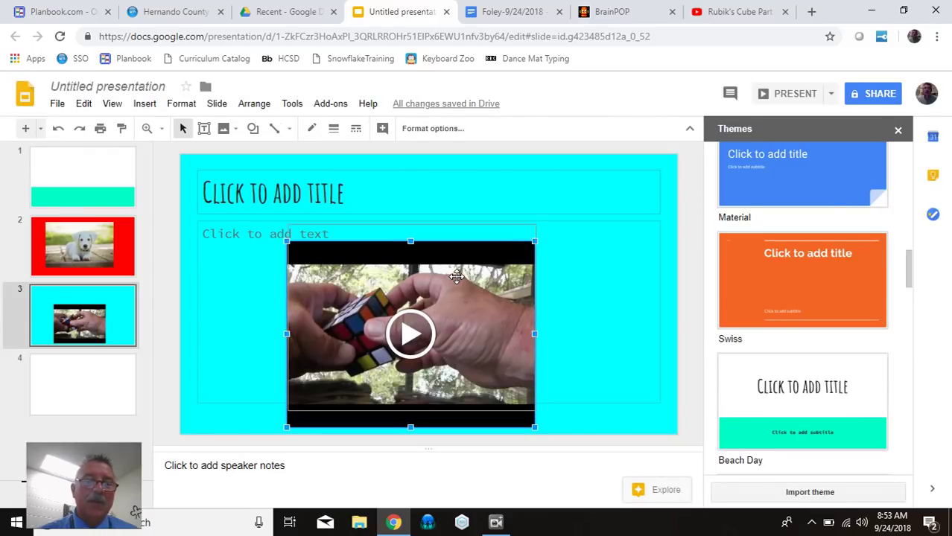
drag(291, 270, 293, 253)
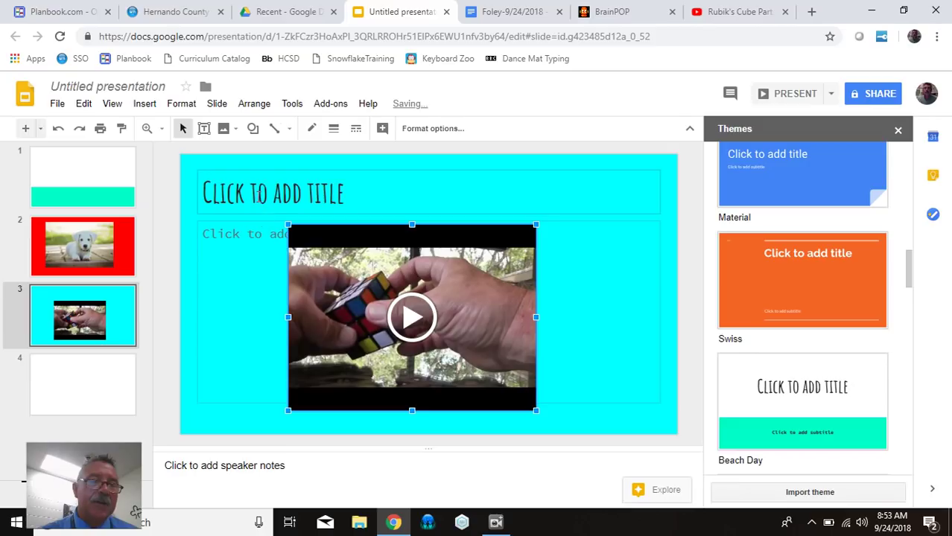
click(791, 94)
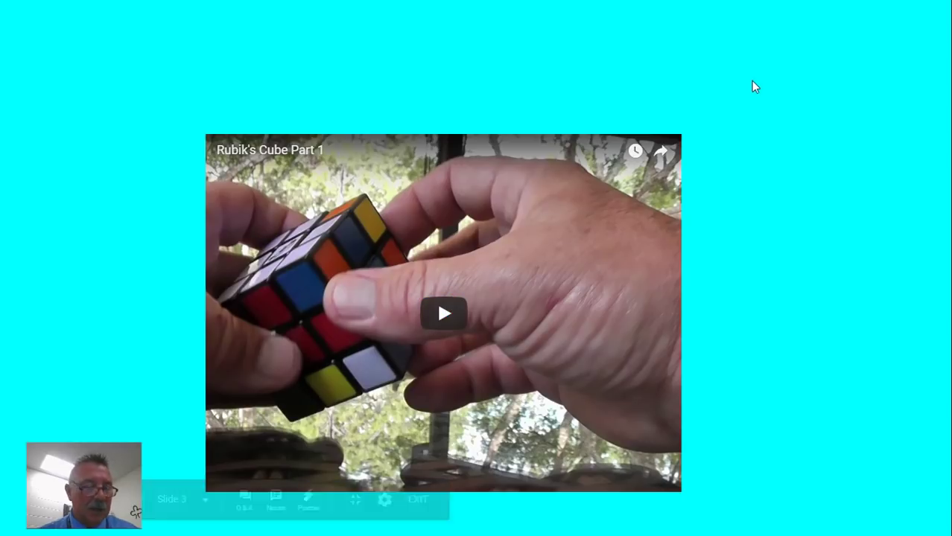
key(Escape)
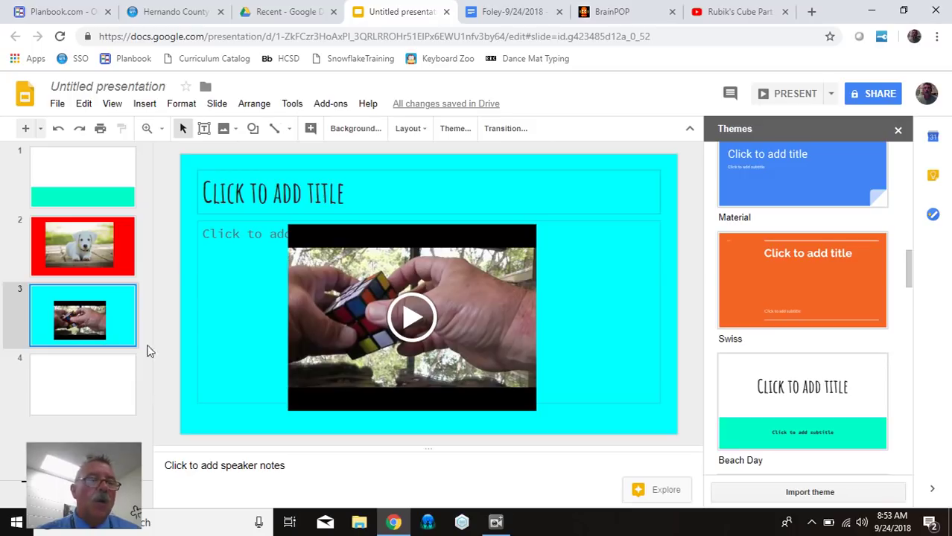
Step: From the title slide, apply a fast Slide from right transition to all slides
click(116, 233)
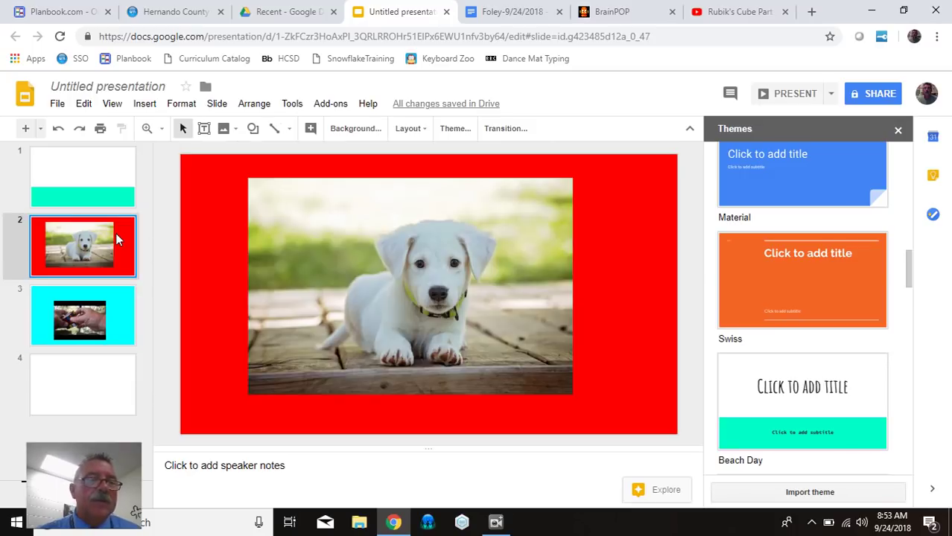
click(111, 191)
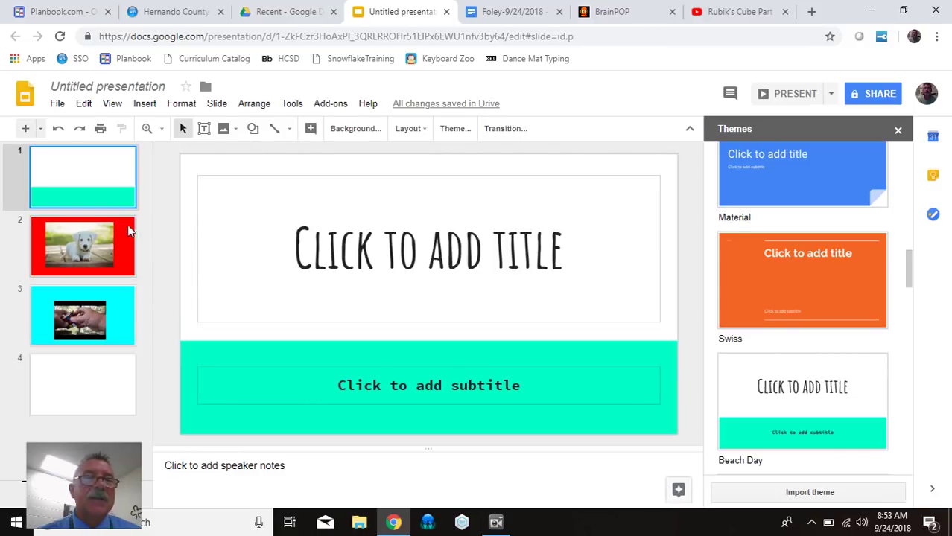
click(184, 104)
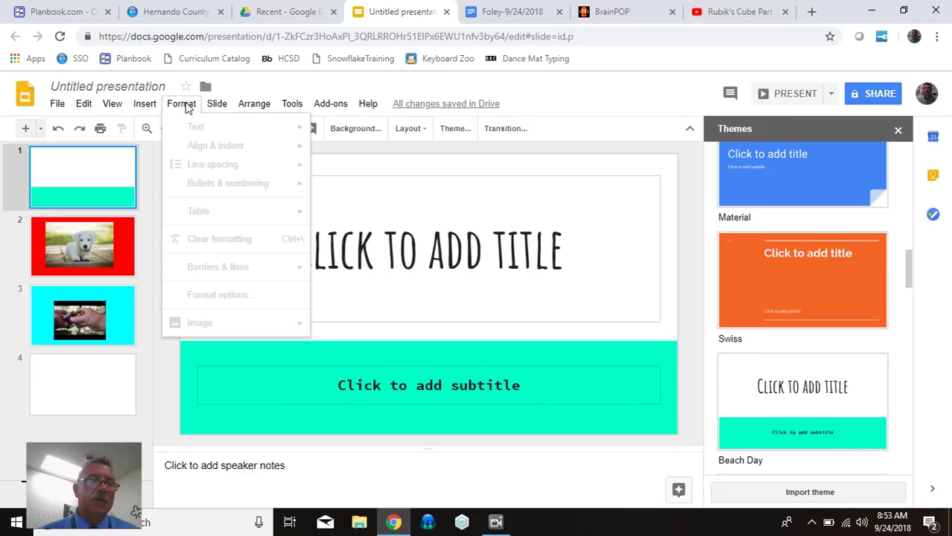
mouse_move(218, 105)
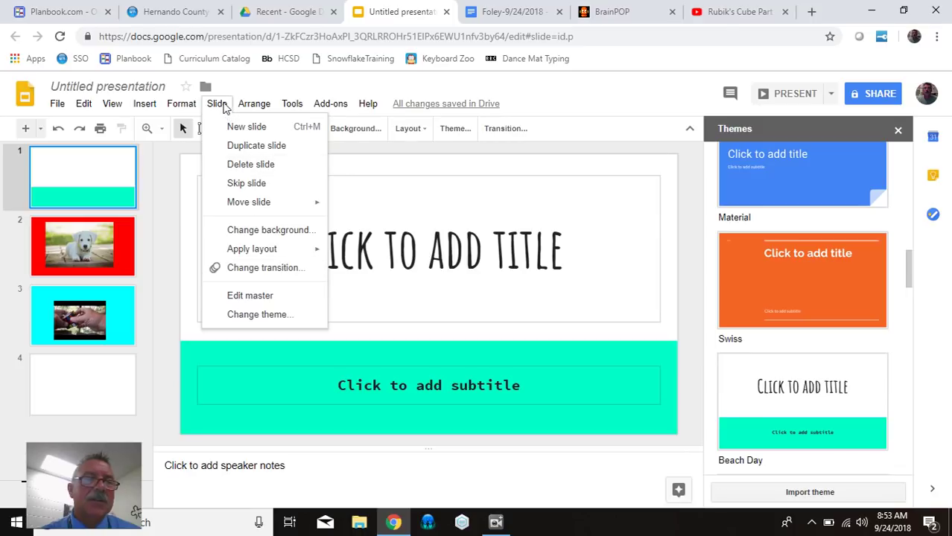
click(255, 273)
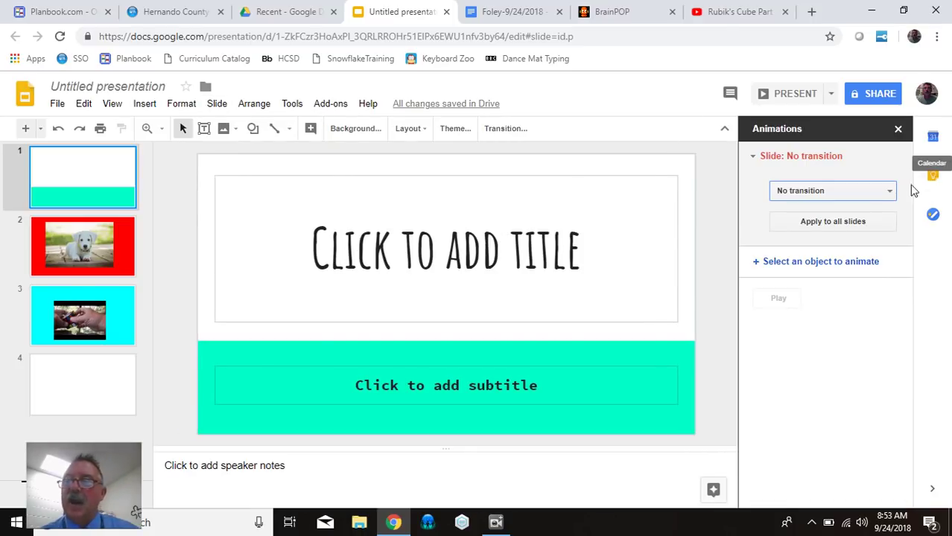
click(890, 193)
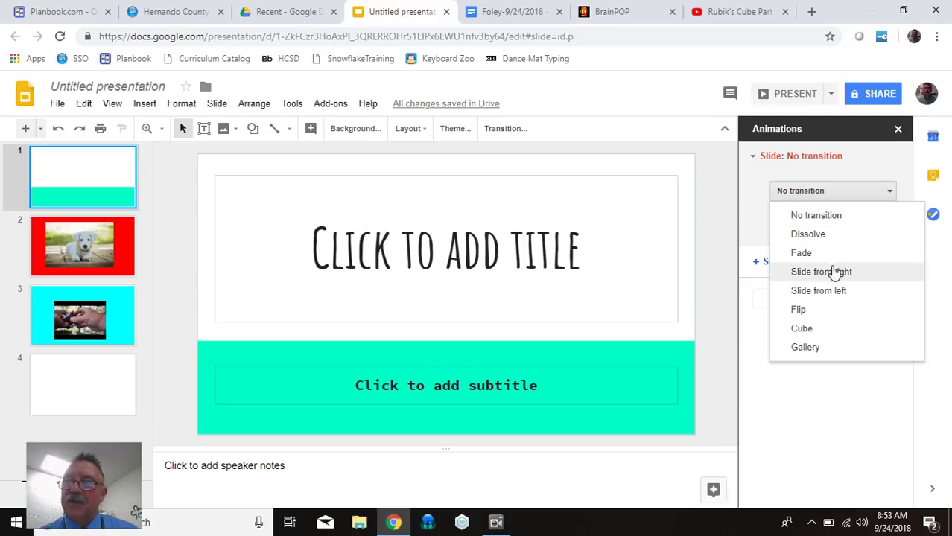
click(836, 273)
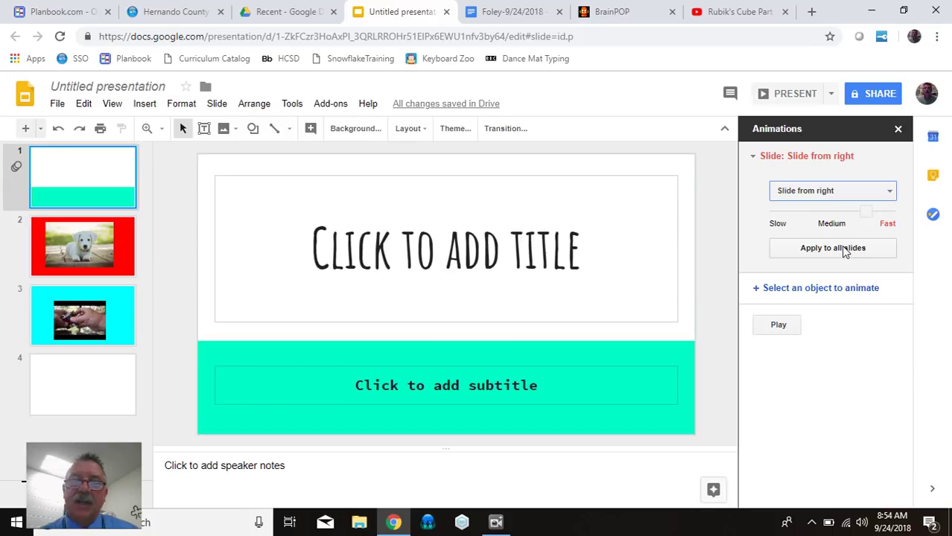
click(846, 253)
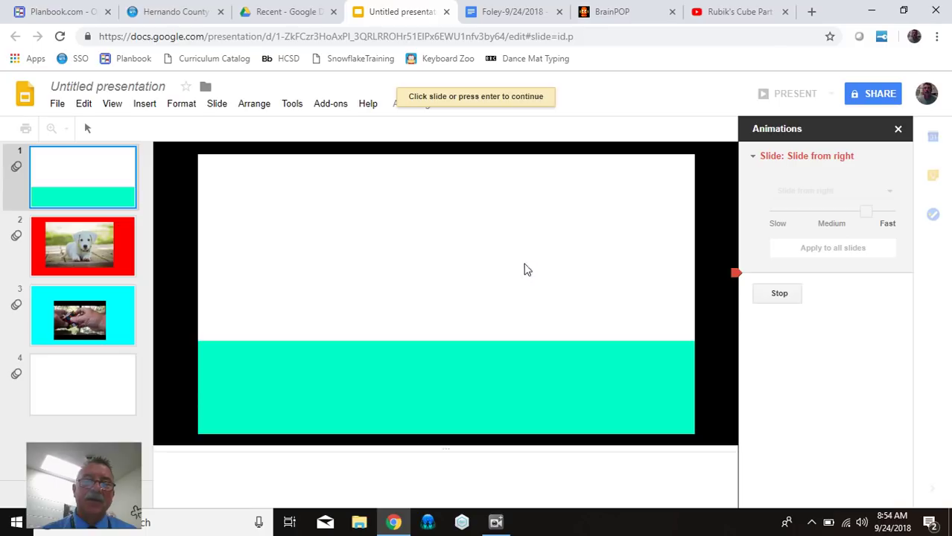
Step: Replay the Slide from right transition preview, then close the transition settings
click(525, 269)
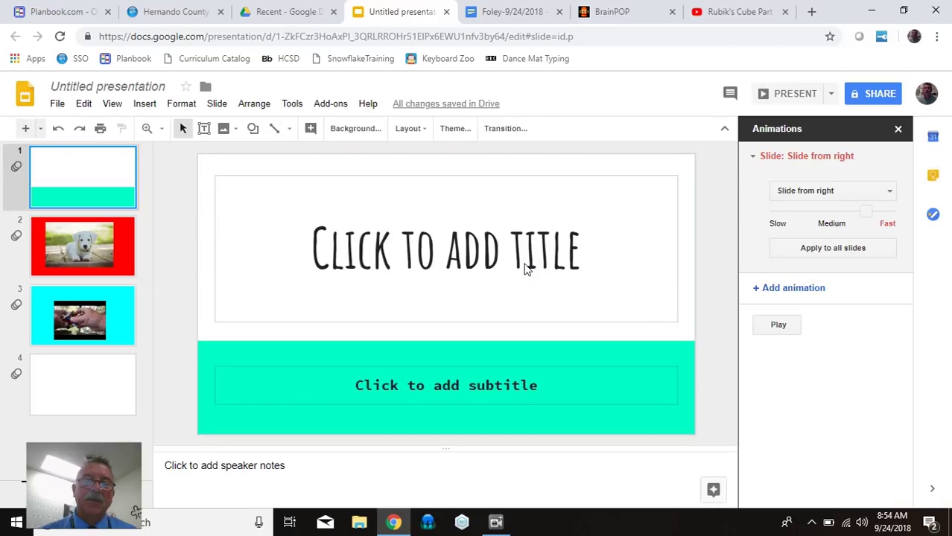
click(777, 326)
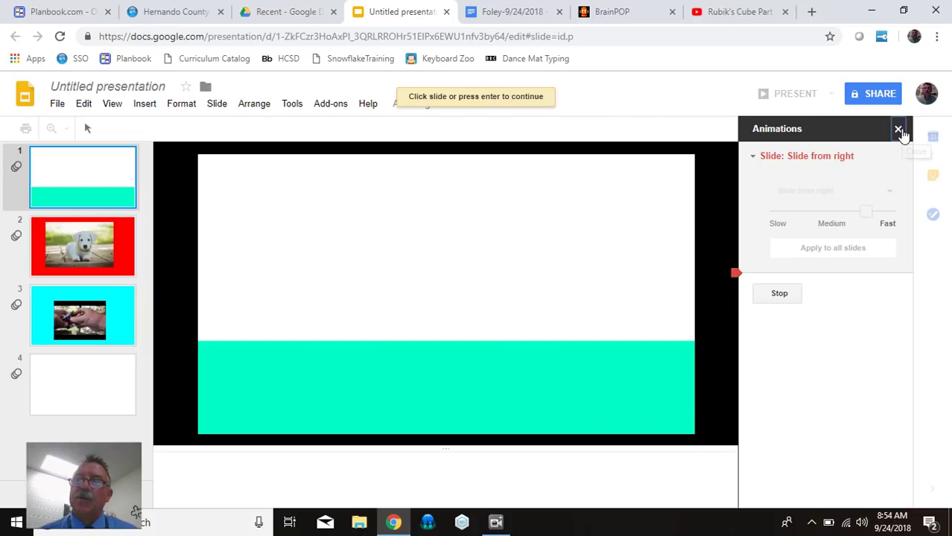
click(898, 128)
Step: Present from slide 1 and advance through the puppy and cyan video slides
click(777, 93)
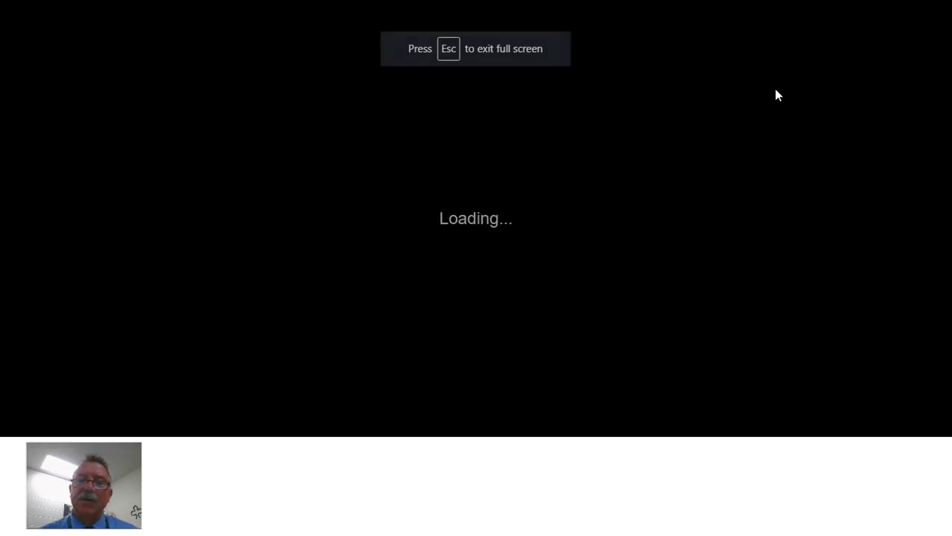
click(777, 94)
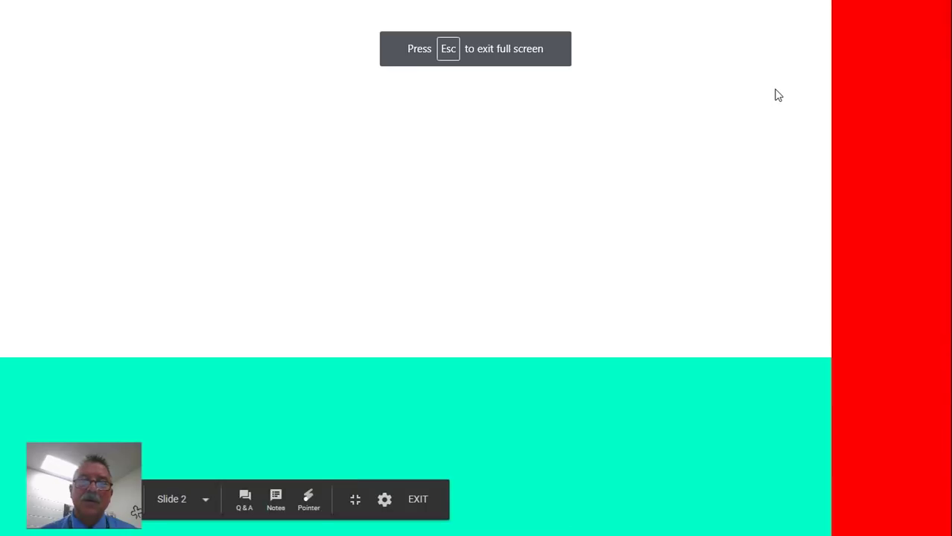
click(776, 94)
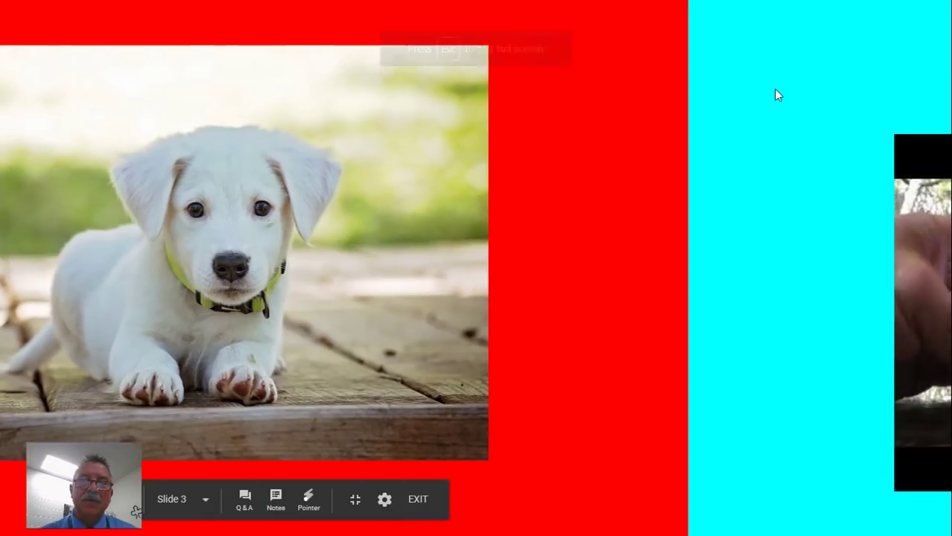